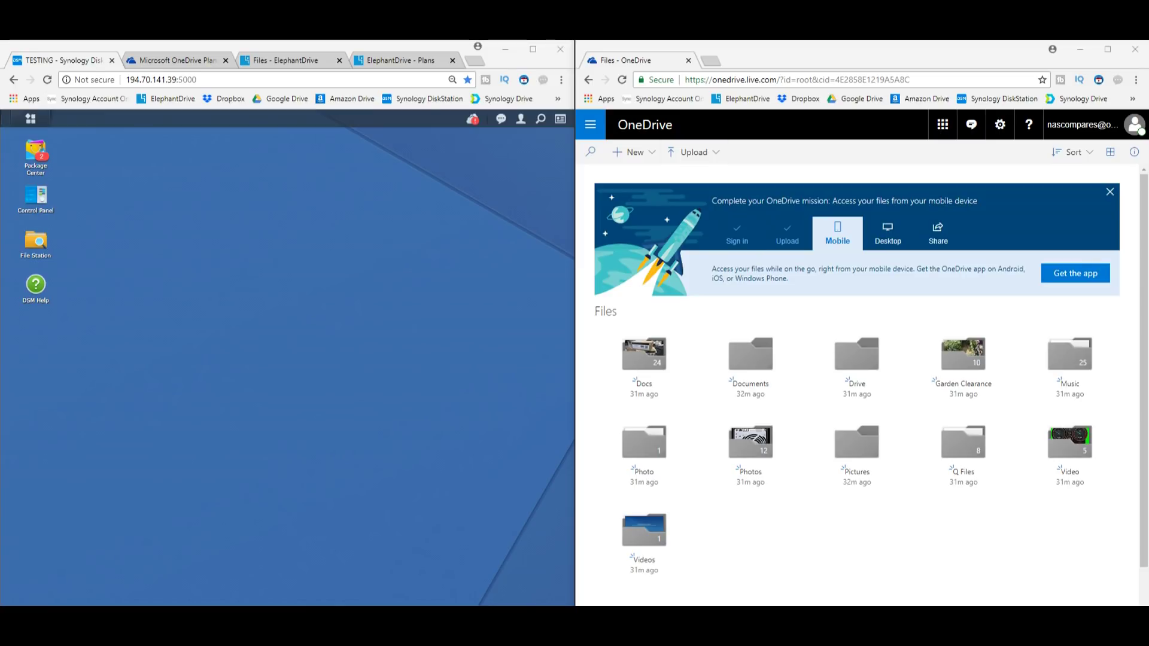
Dismiss the 'Complete your OneDrive mission' banner and acknowledge DSM's expired-session notice
scroll(856, 383, down, 3)
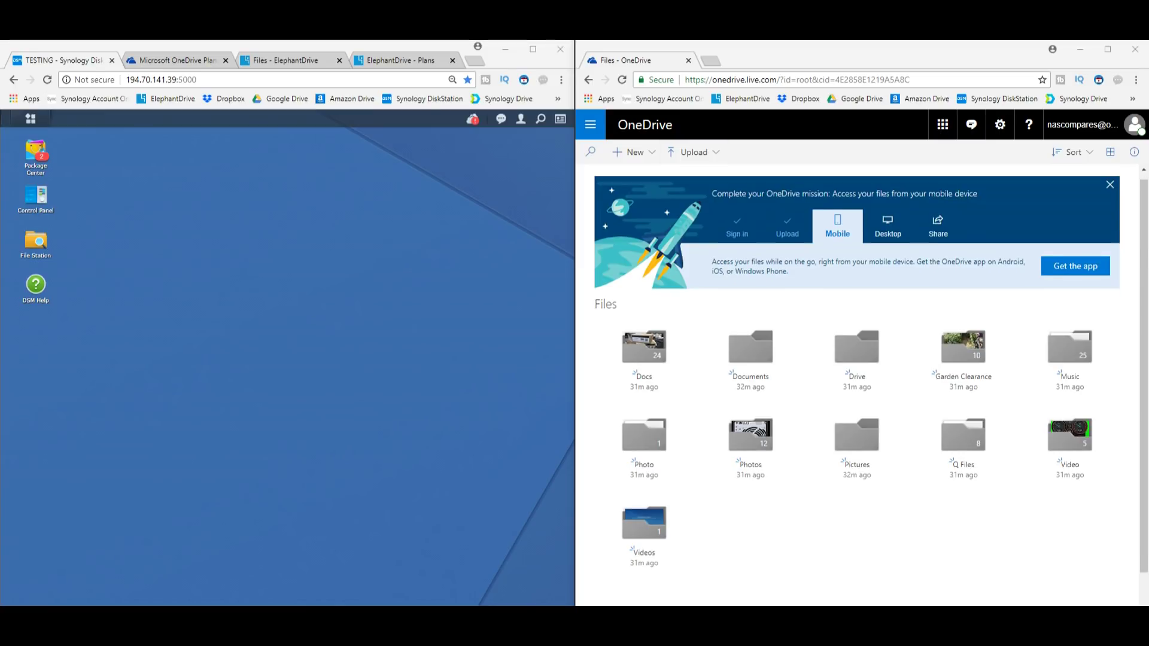
scroll(856, 383, up, 3)
click(1110, 192)
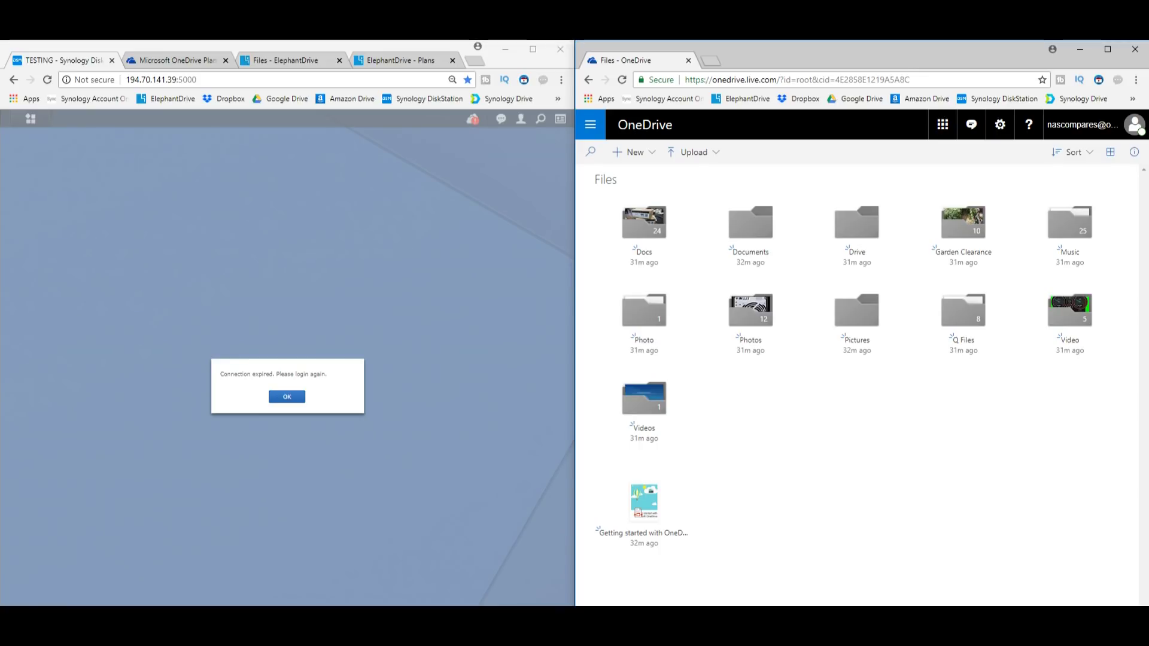
click(287, 397)
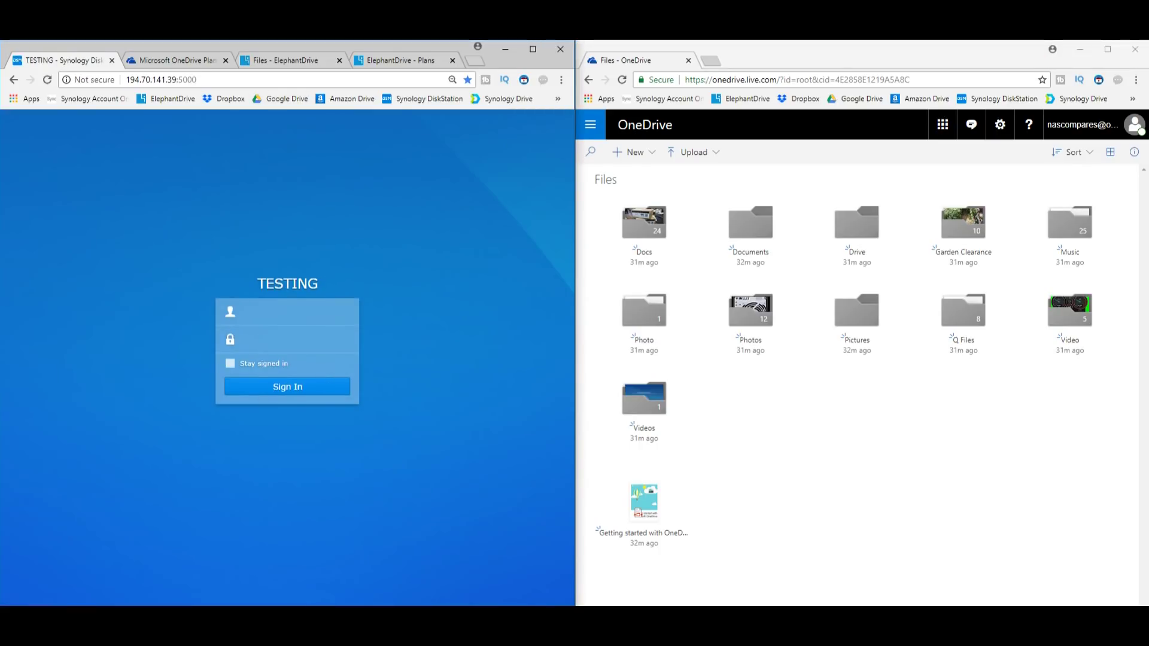
Sign back into DSM with the admin username and the account password
click(242, 311)
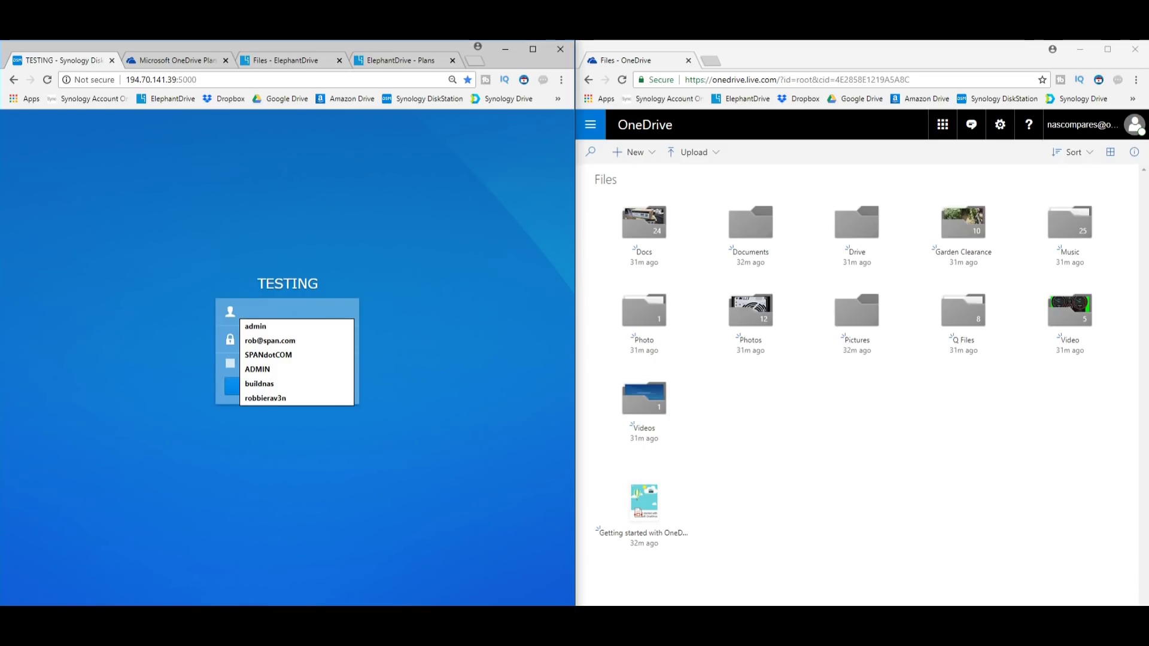
text(admin)
key(Tab)
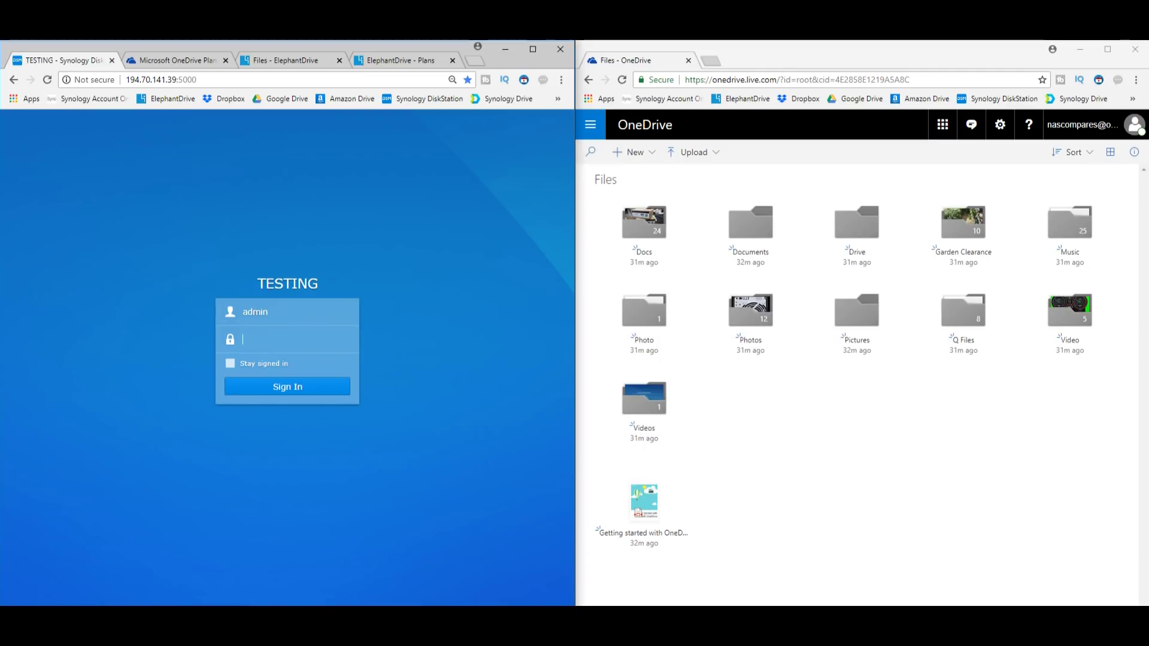
text(***********)
key(Return)
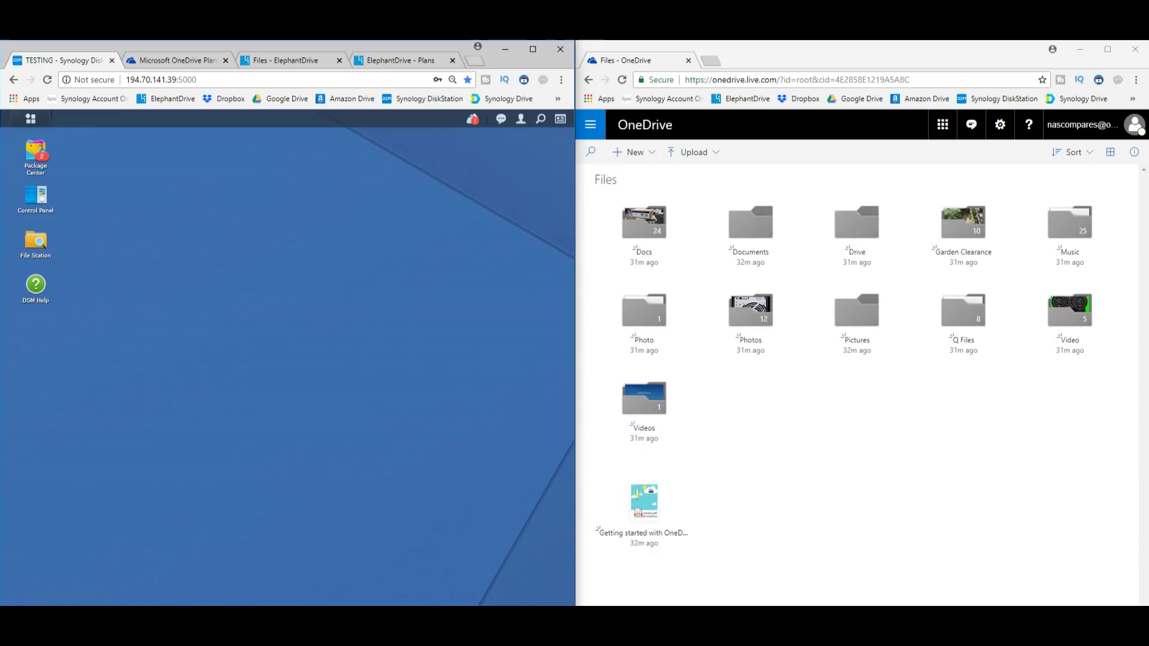
Briefly open Package Center, then launch Cloud Sync and check the Dropbox and Google Drive connection statuses
click(36, 152)
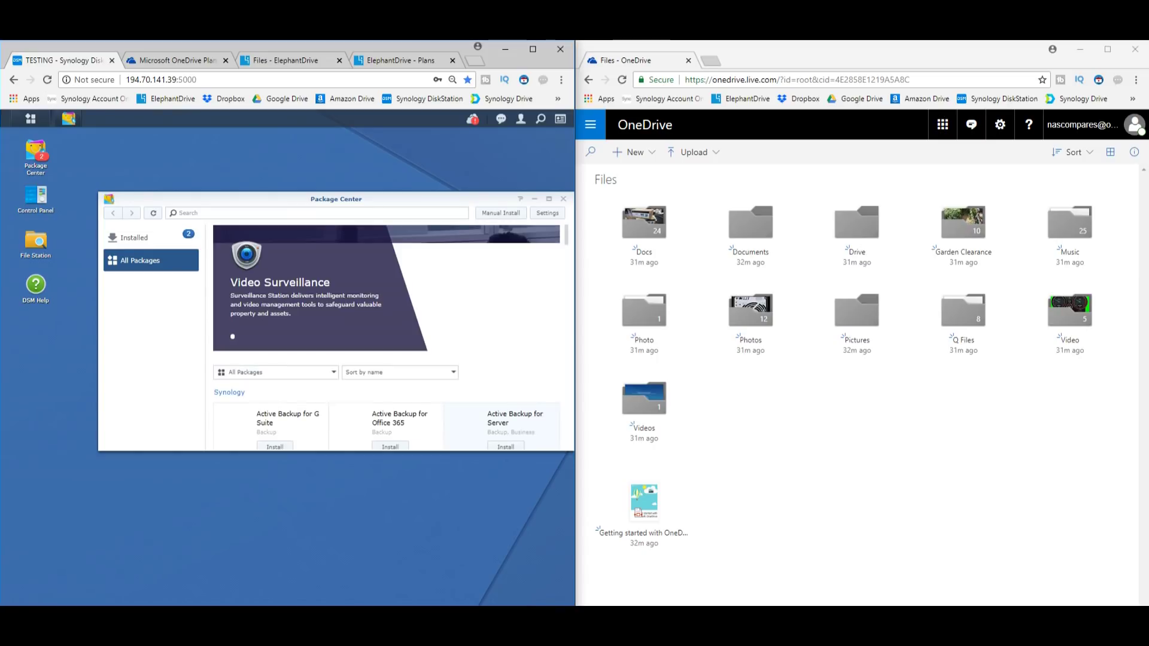
click(563, 198)
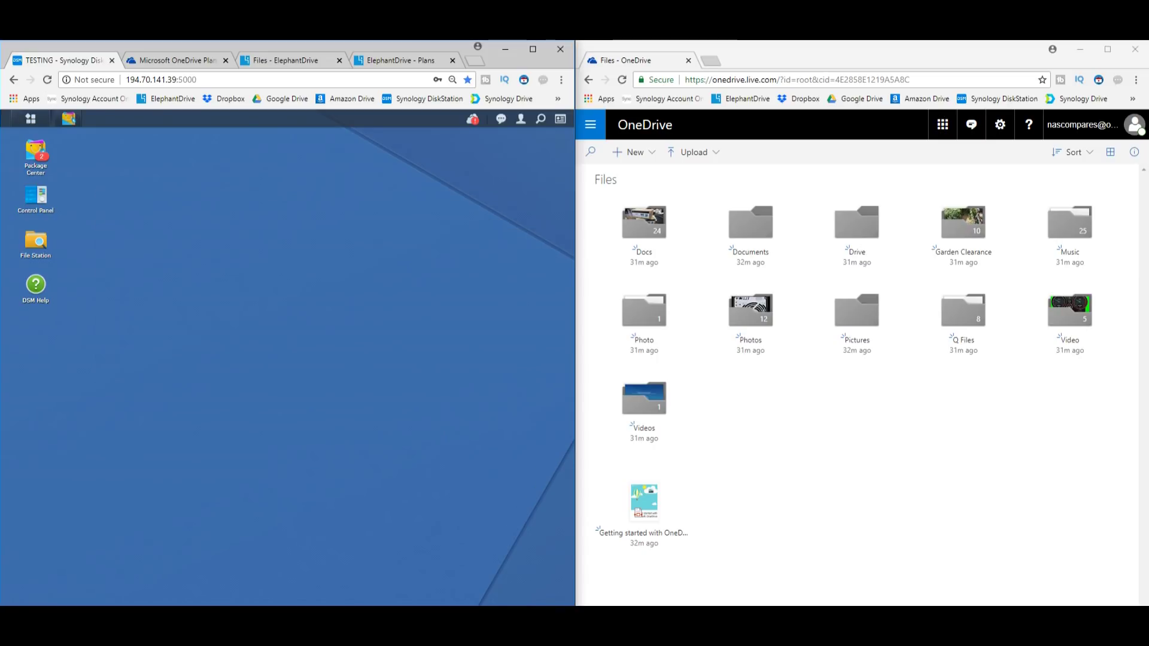
click(31, 119)
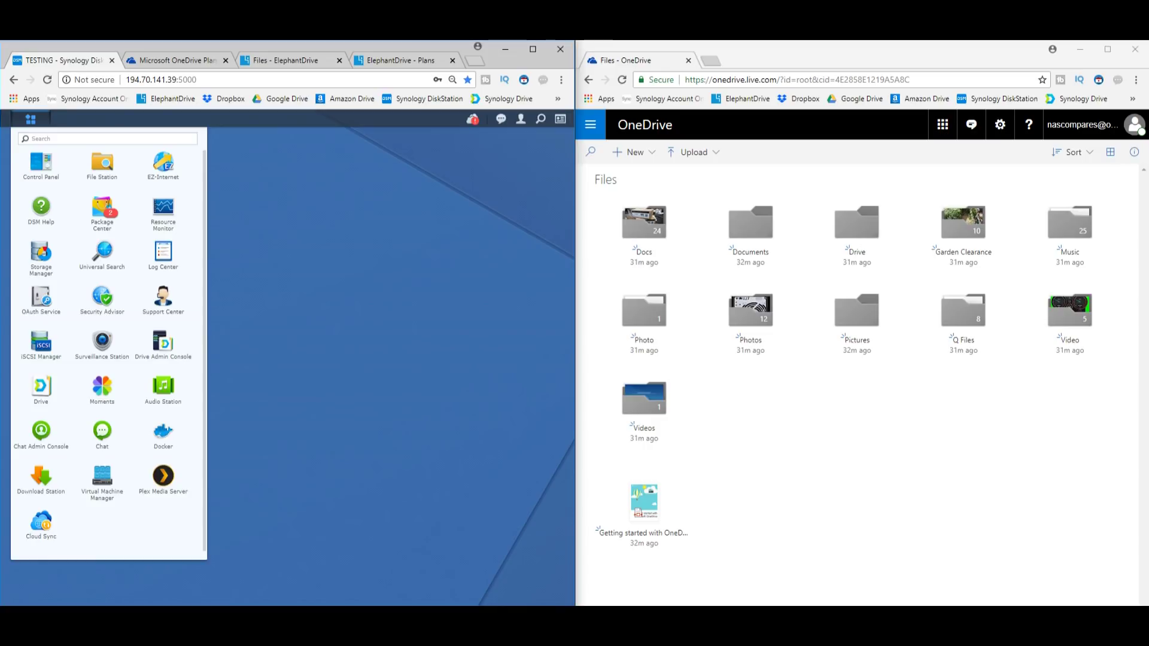
click(41, 521)
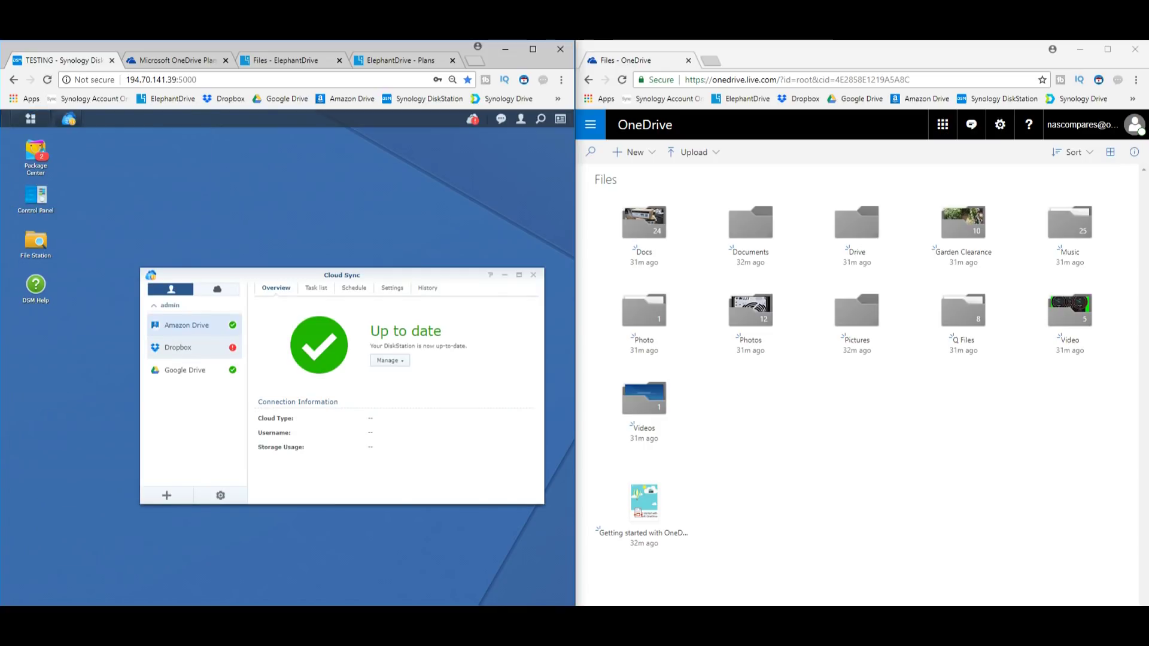
click(179, 348)
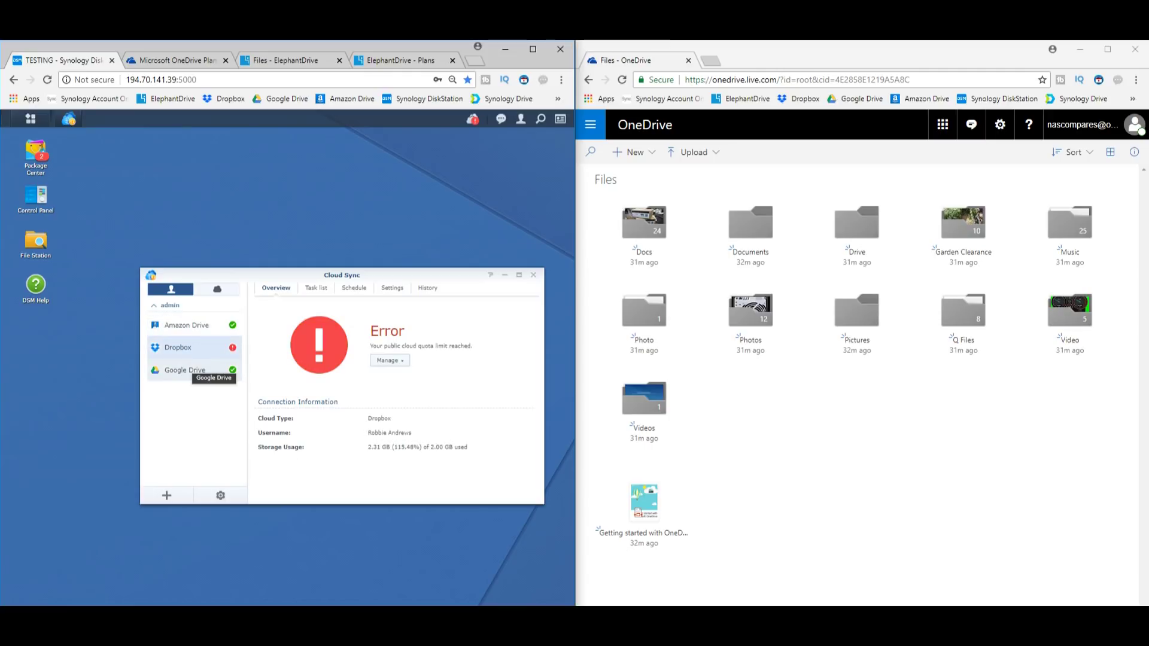
click(197, 369)
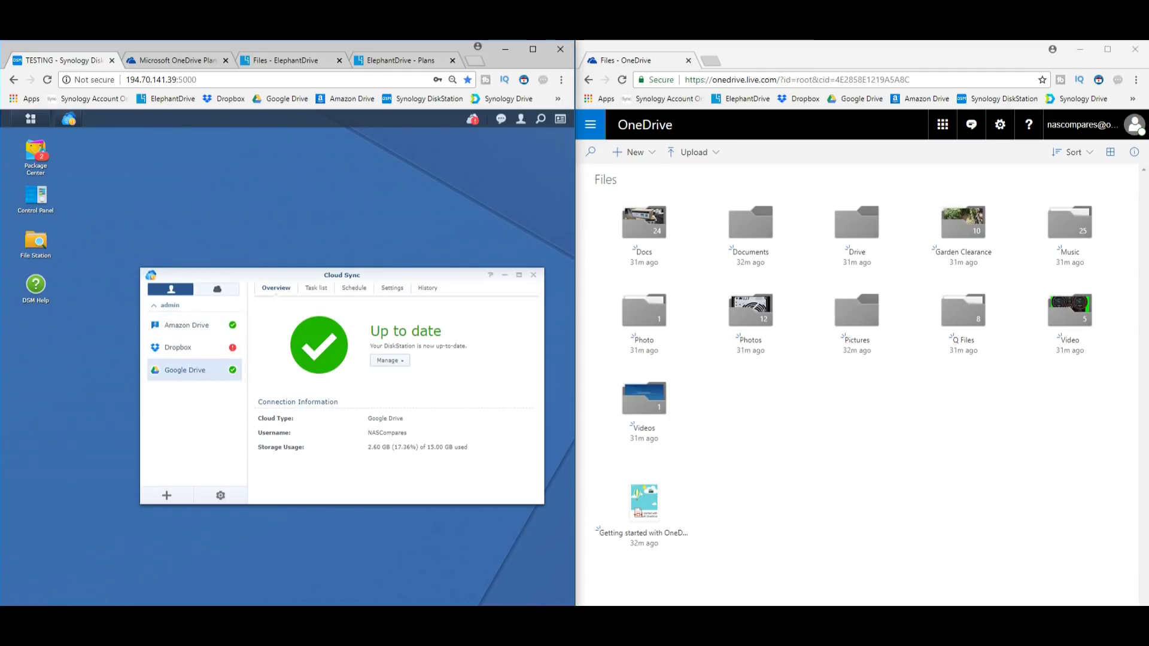
Browse the Cloud Providers list for a new Cloud Sync connection, then close it
click(166, 495)
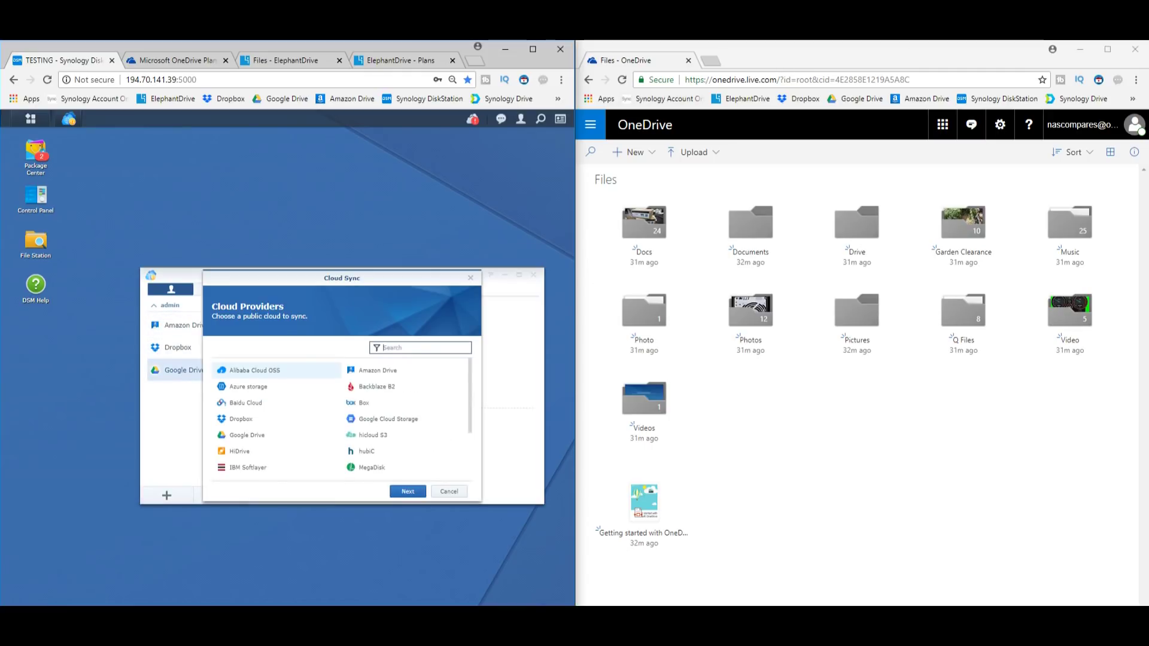
scroll(275, 432, down, 2)
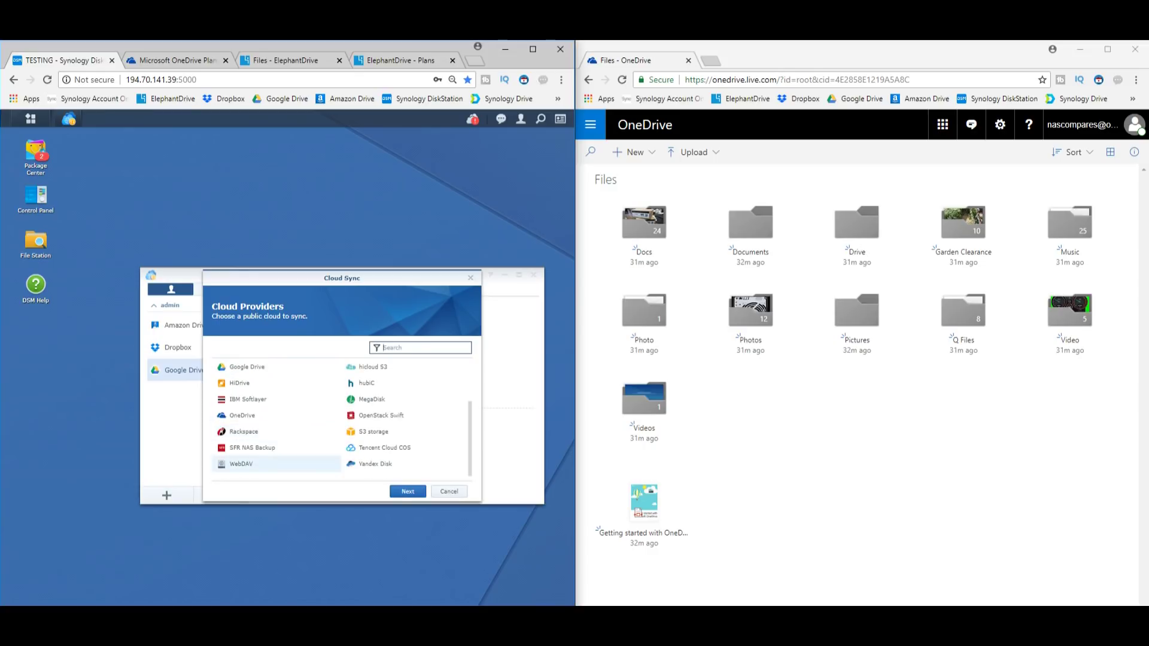
scroll(275, 454, up, 2)
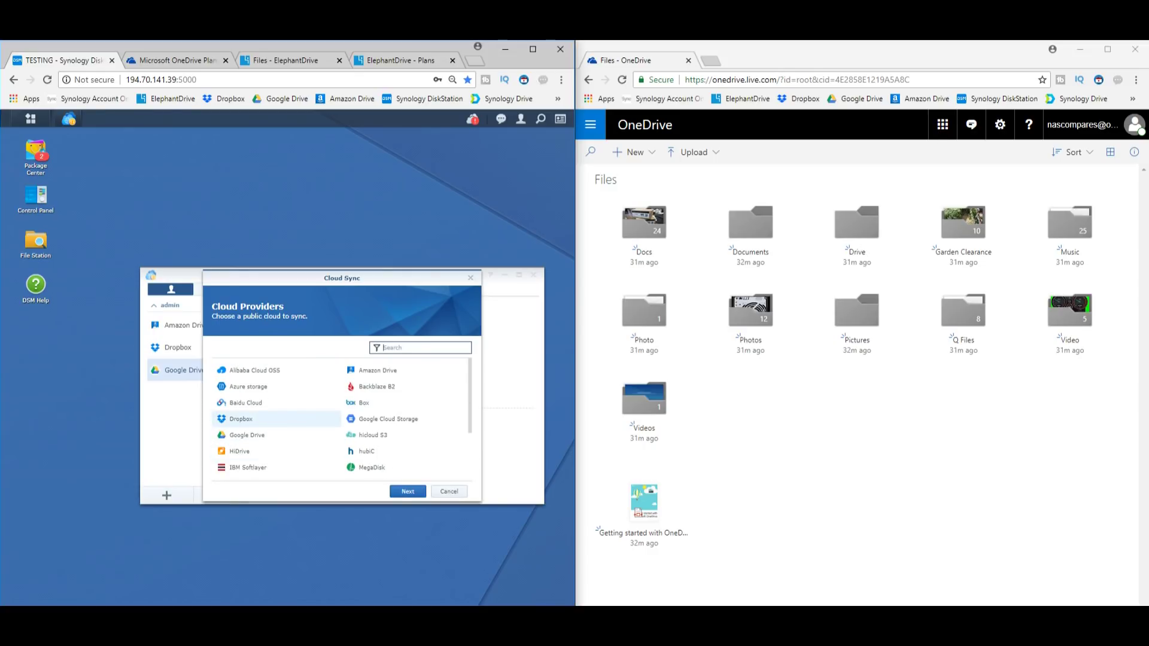
key(Escape)
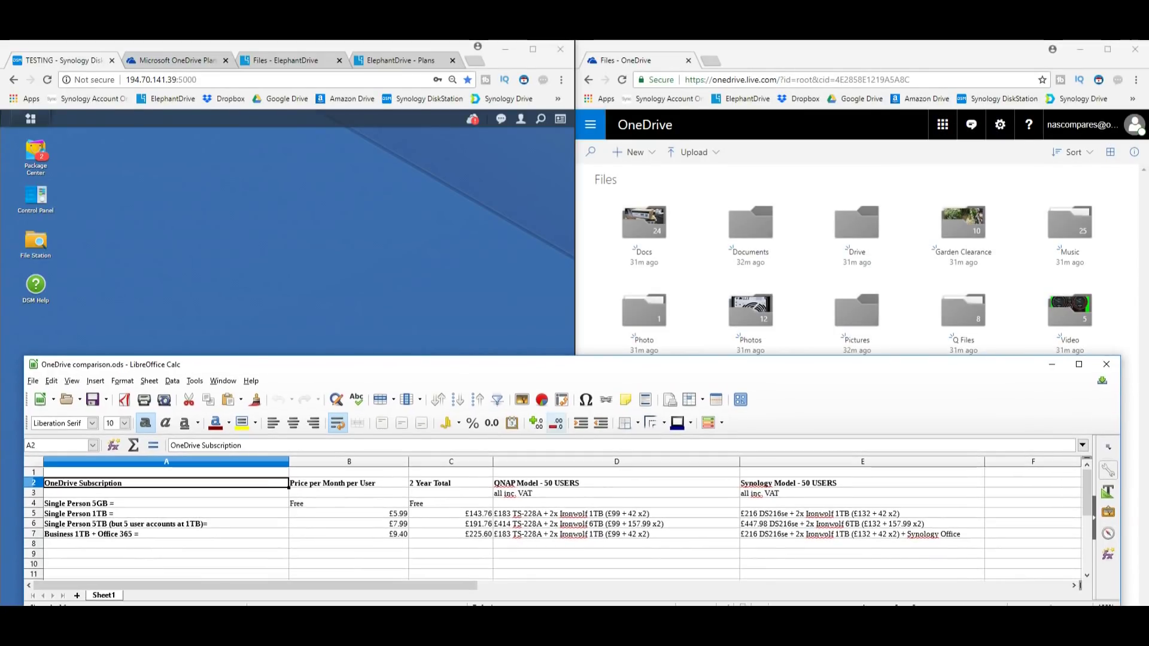
drag(166, 504, 166, 523)
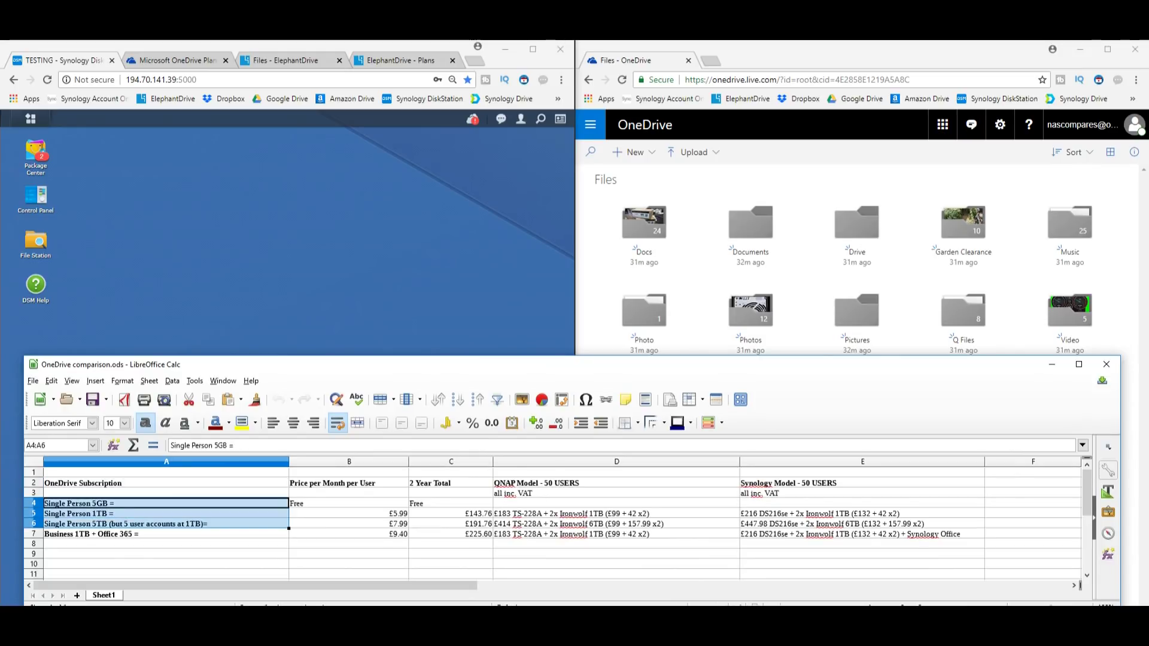
click(167, 503)
click(167, 513)
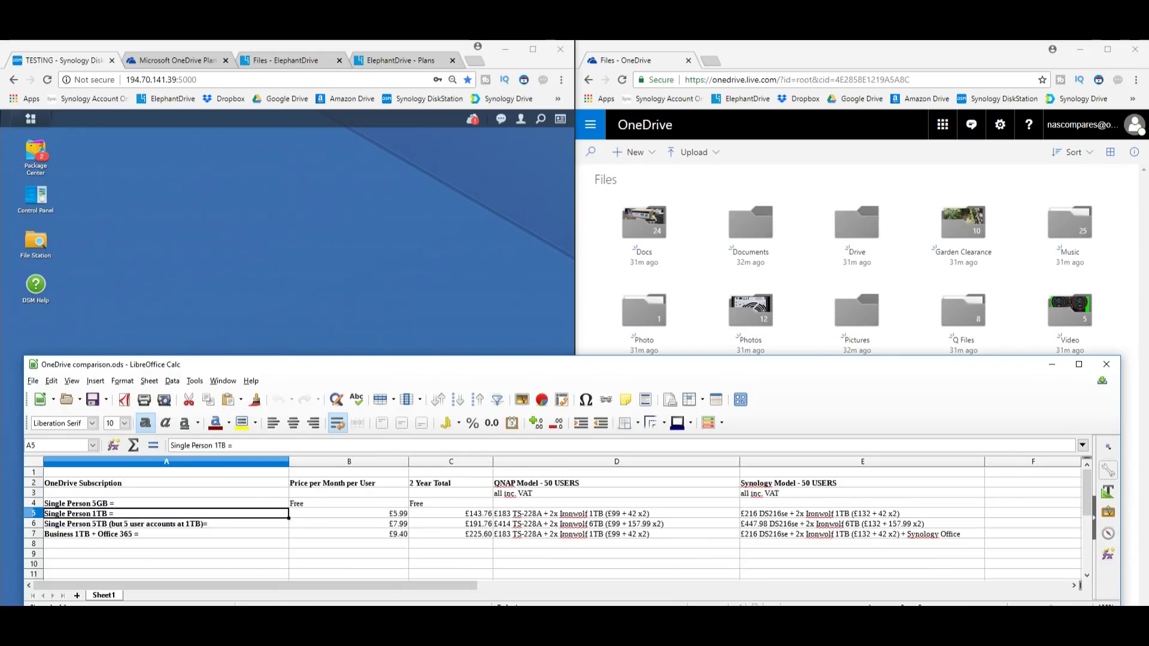
click(167, 523)
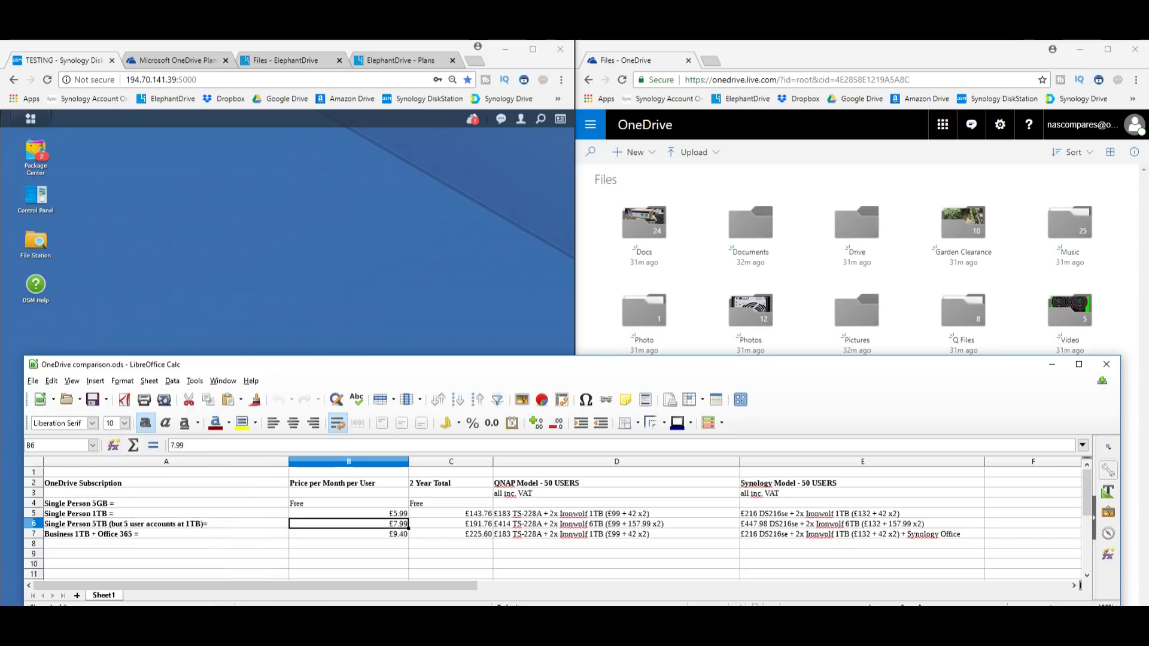
click(166, 534)
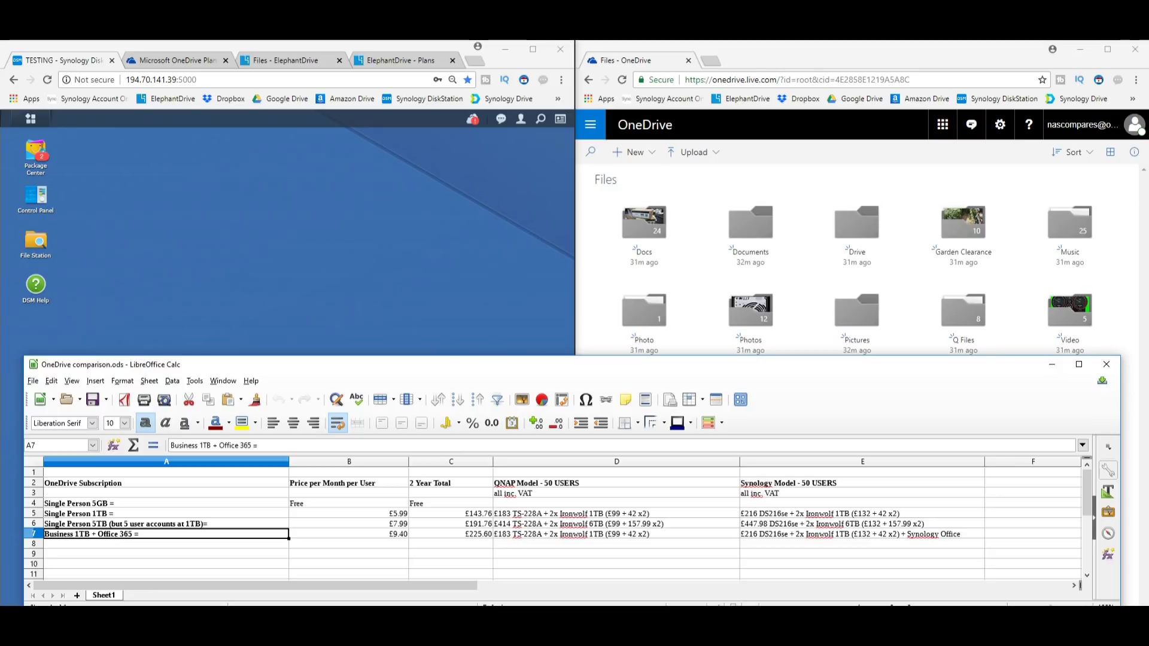
drag(451, 533, 451, 513)
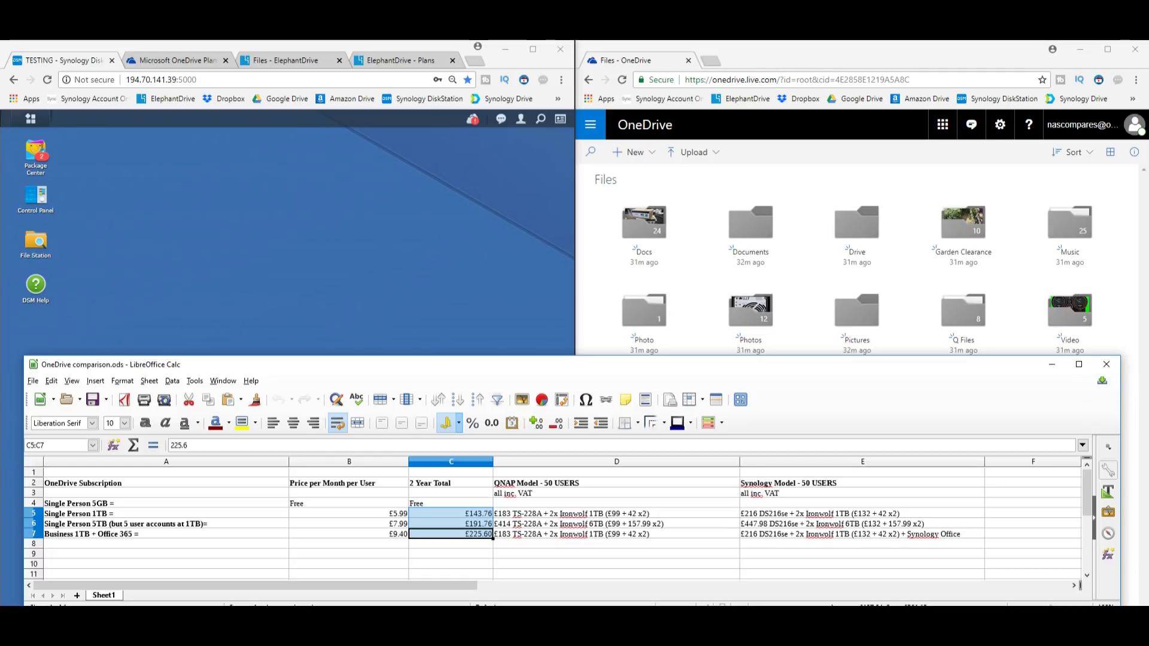
drag(166, 513, 166, 534)
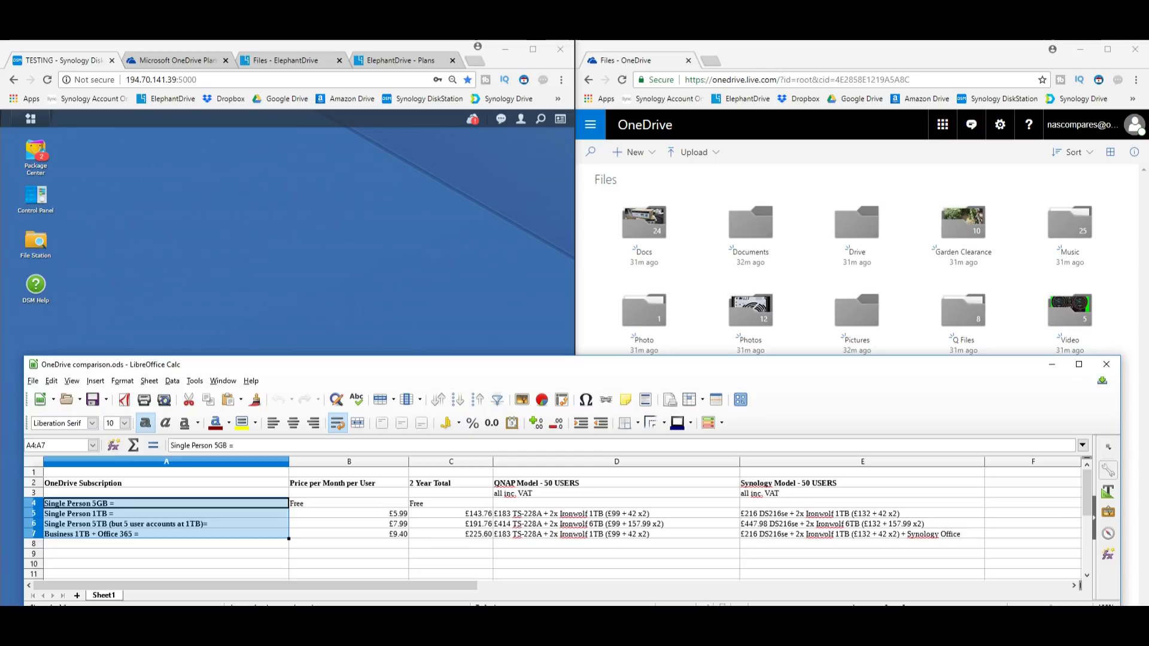
click(451, 513)
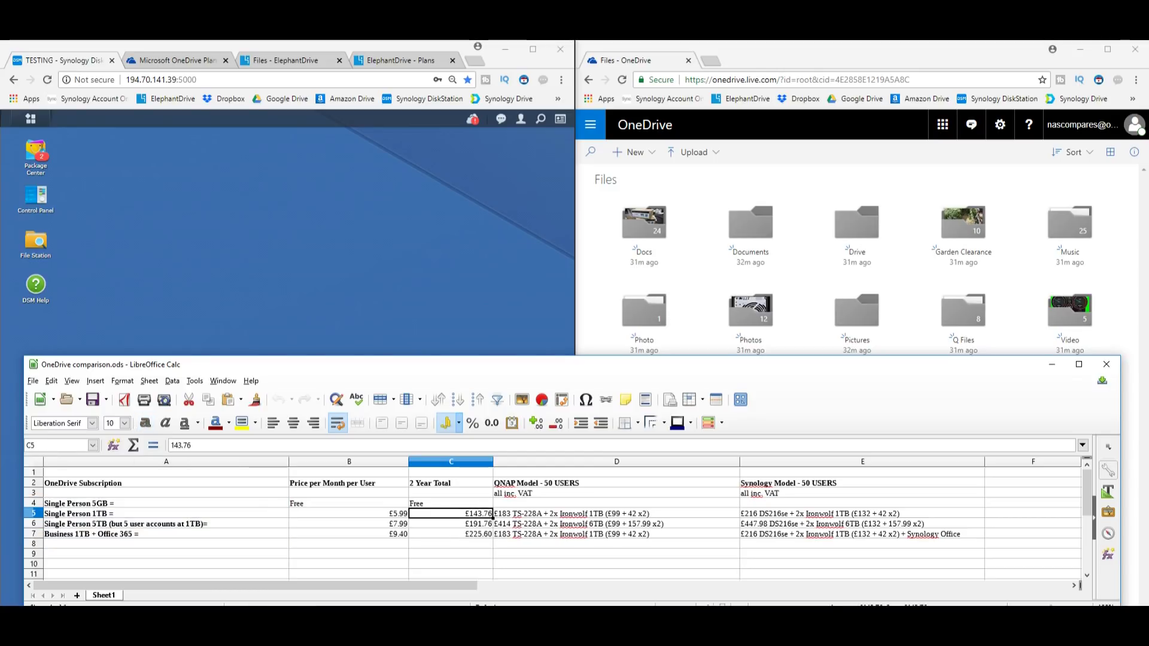
drag(616, 483, 862, 533)
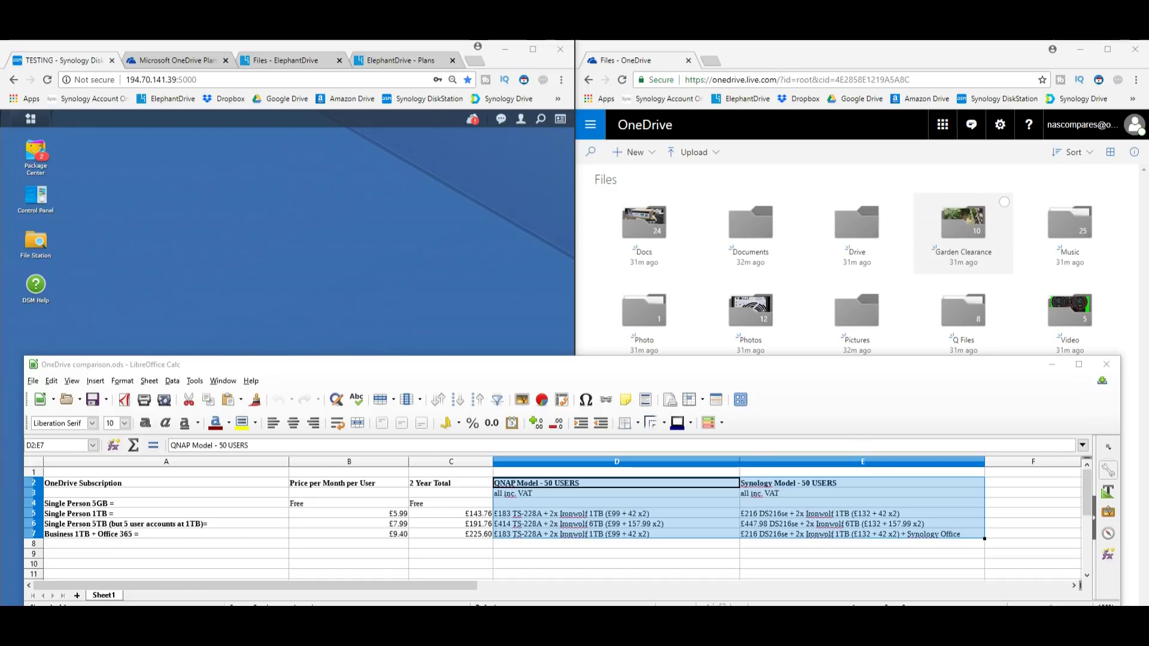
key(alt+Tab)
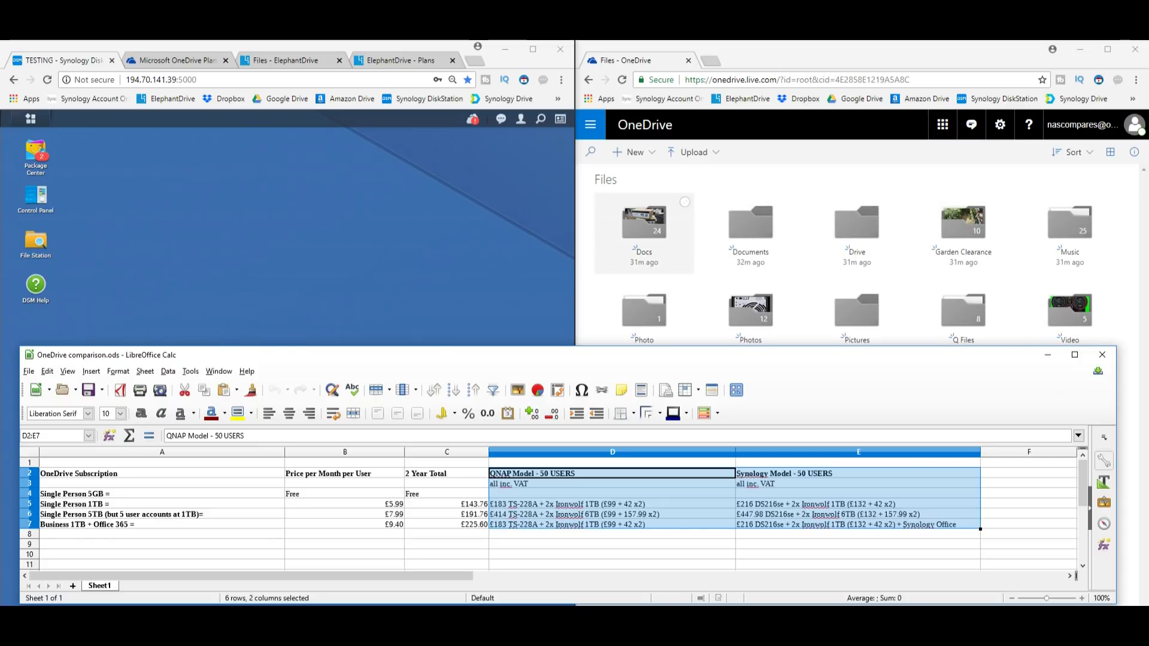
In OneDrive, open the Garden Clearance folder and view its second photo full size
key(alt+Tab)
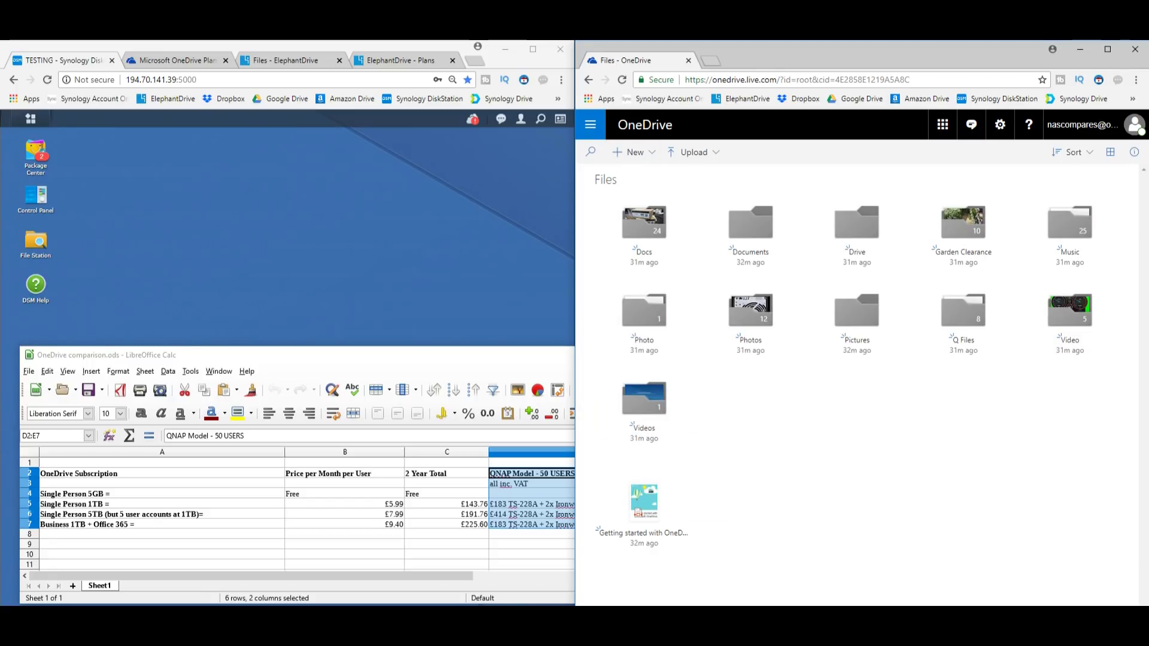
click(590, 124)
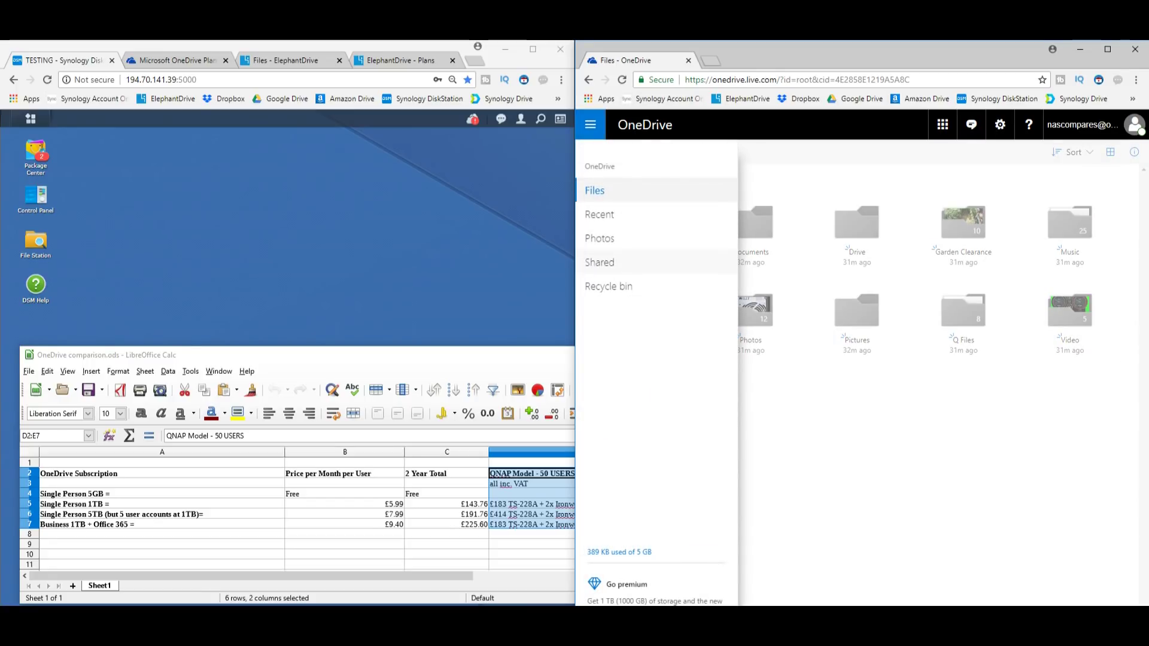
key(Escape)
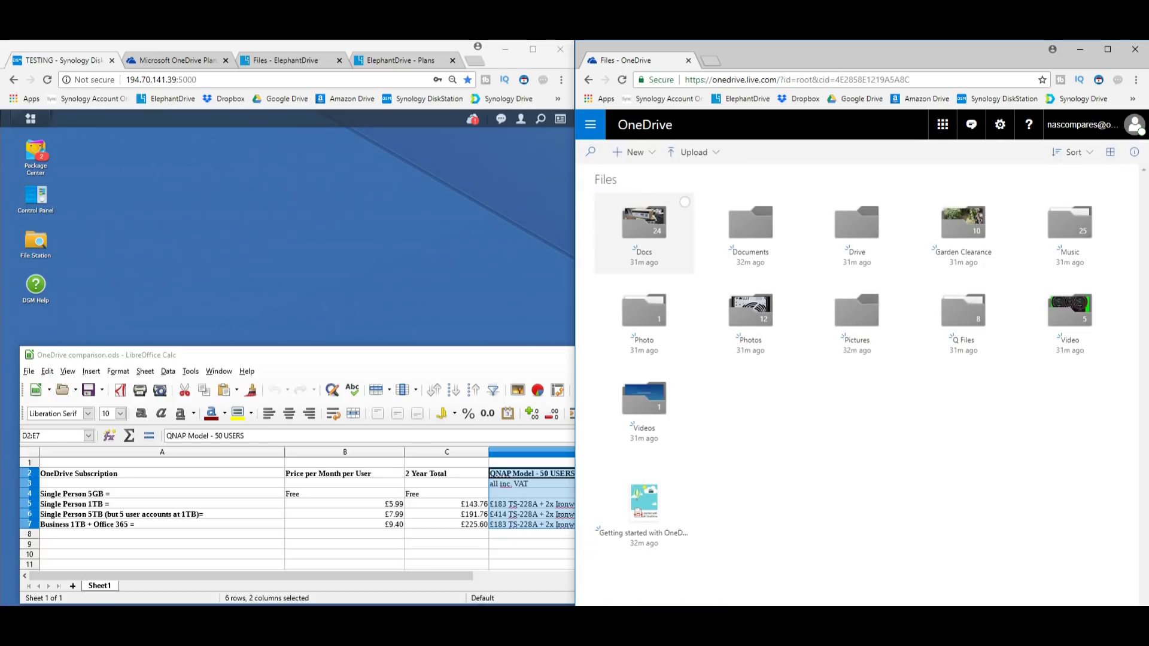
click(964, 228)
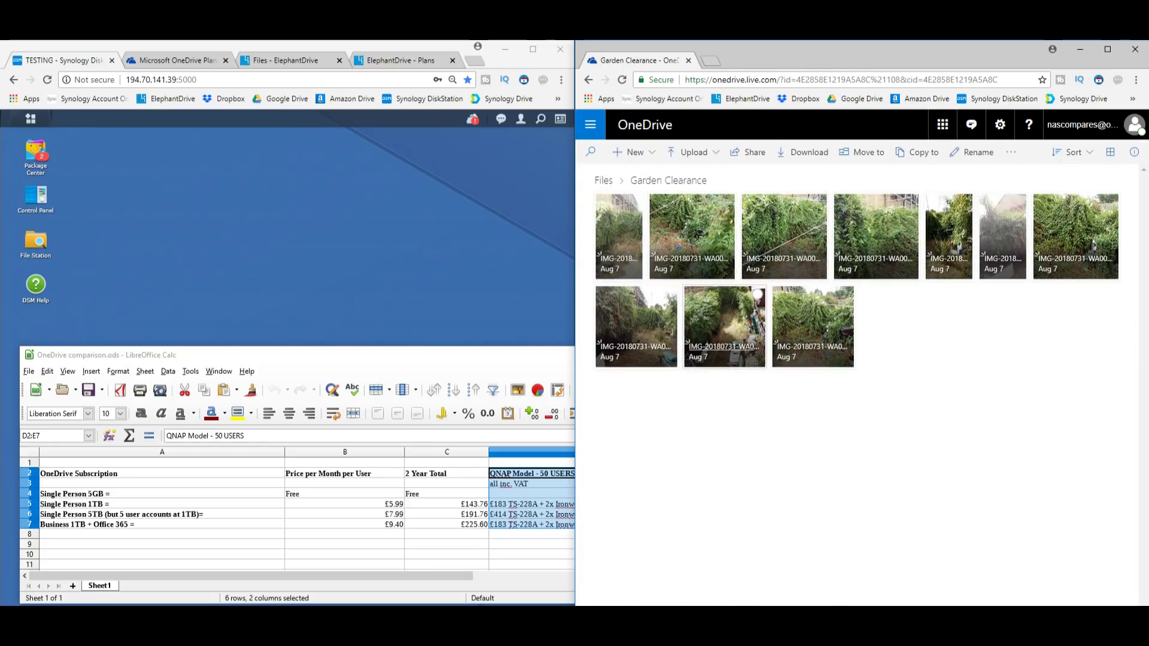
click(682, 239)
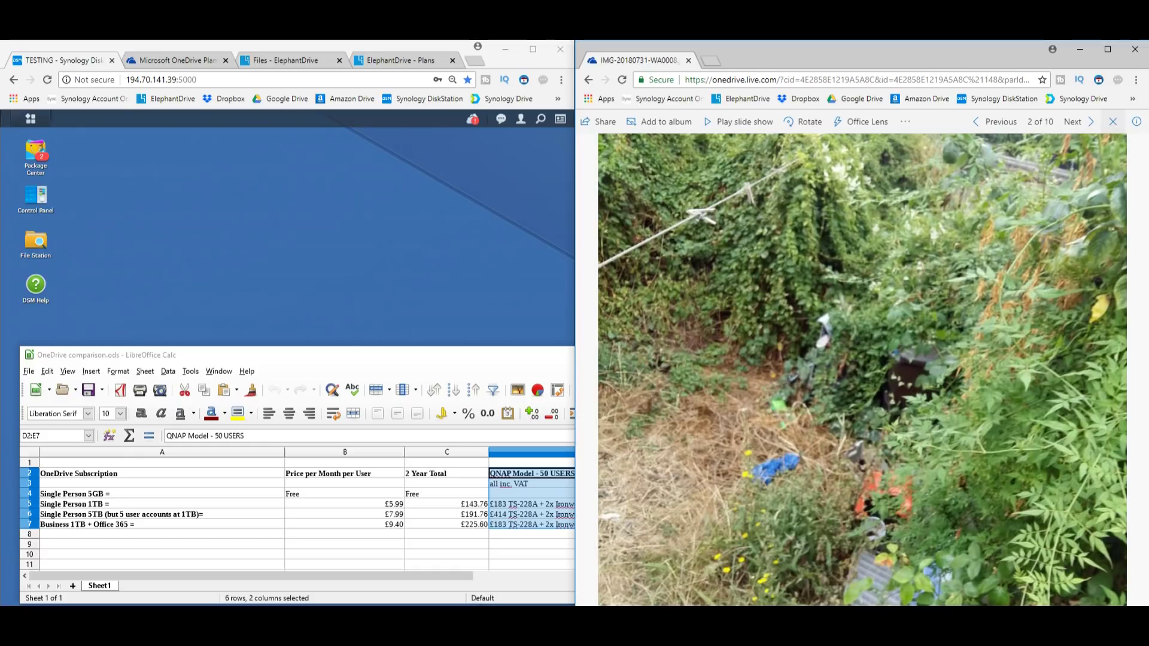
click(1112, 122)
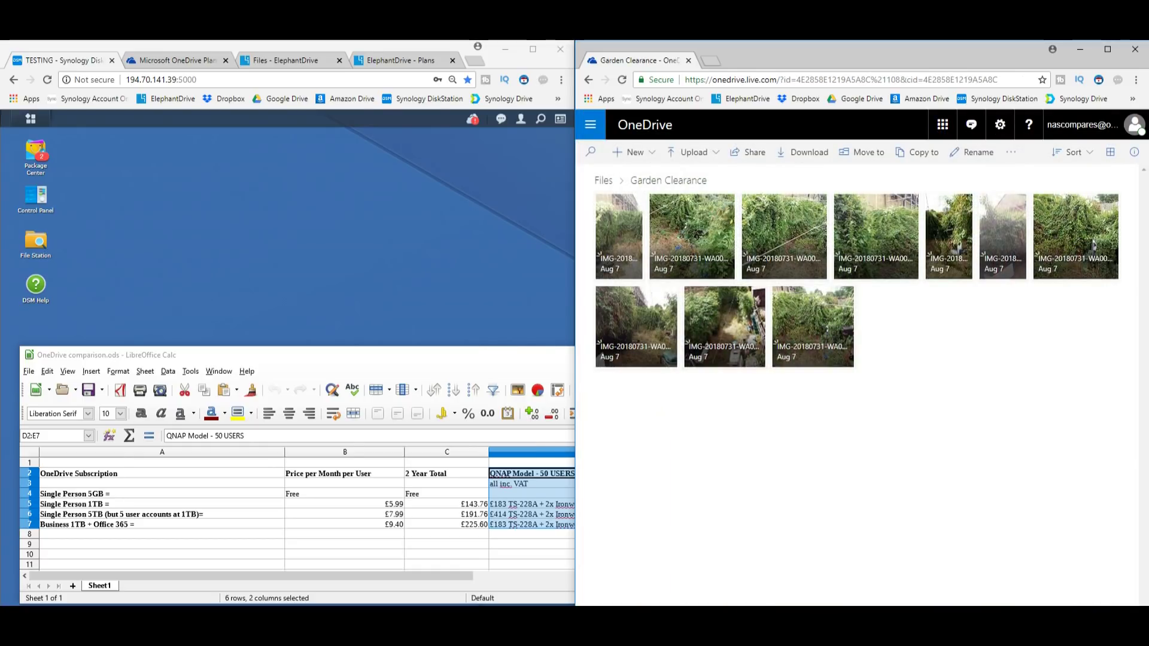
Review the Synology Office price in E7 and QNAP prices in D5–D8, then close Calc
key(alt+Tab)
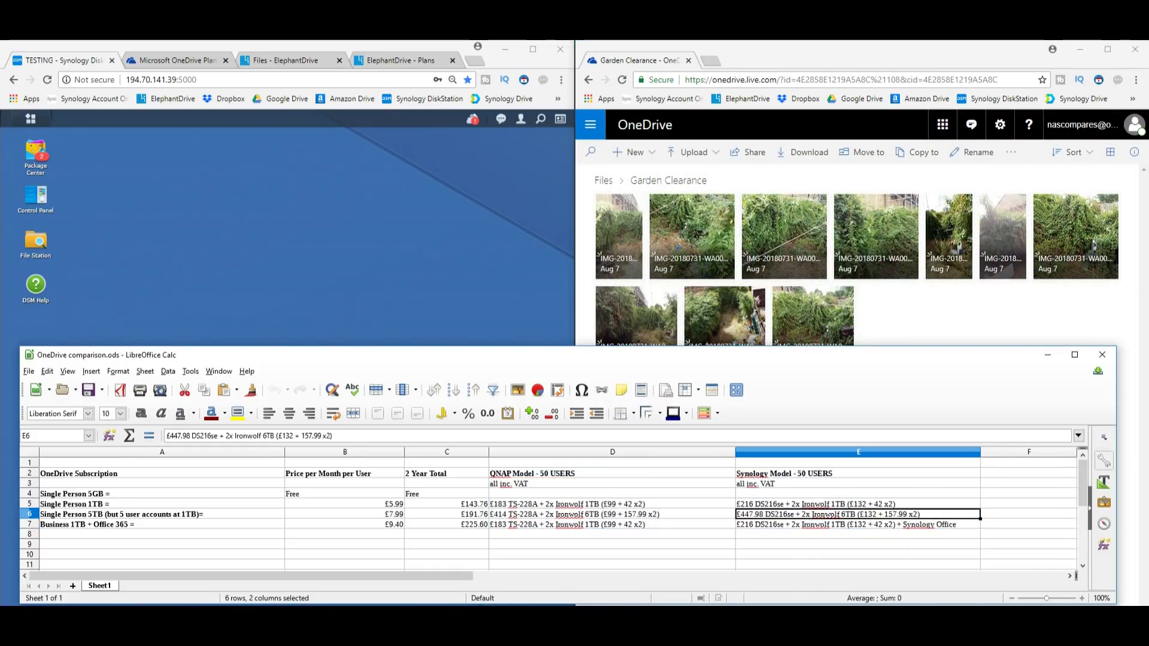
click(858, 524)
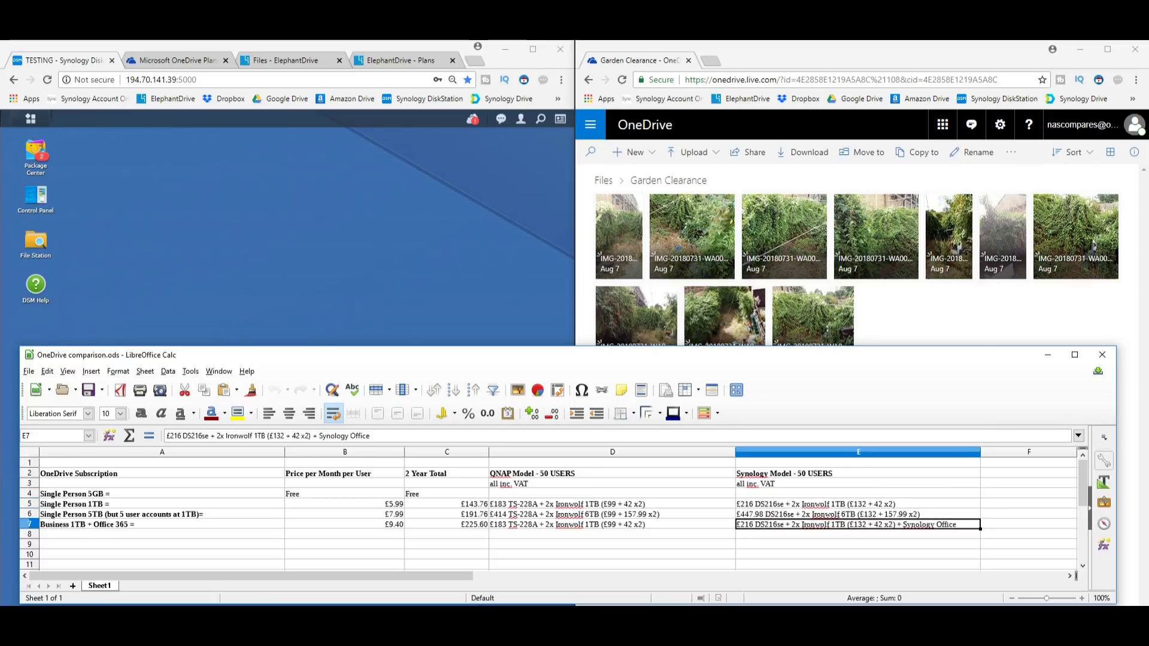
key(Left)
key(Up)
key(Up)
key(Down)
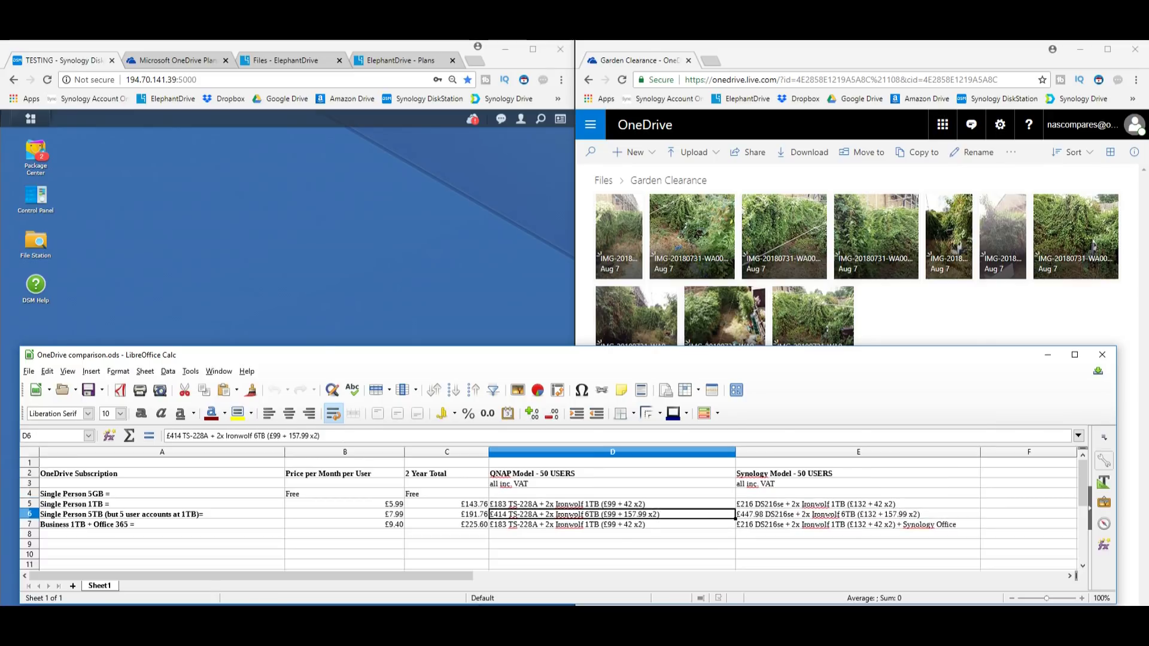
key(Down)
key(Down)
key(Up)
key(Up)
key(Up)
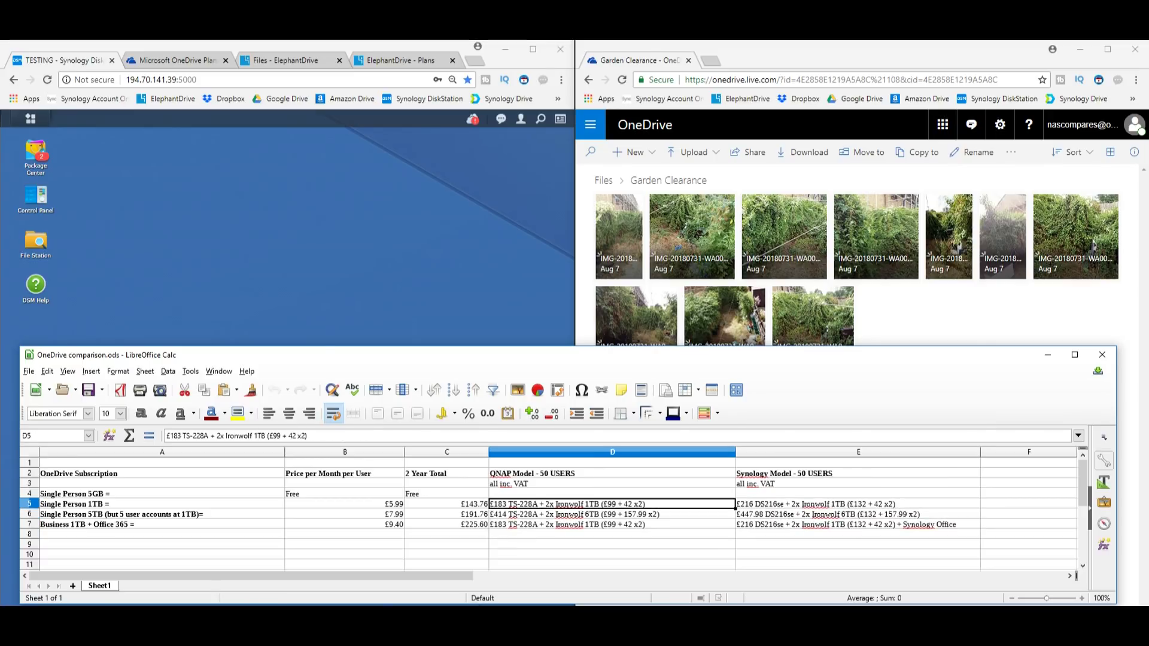
click(1101, 354)
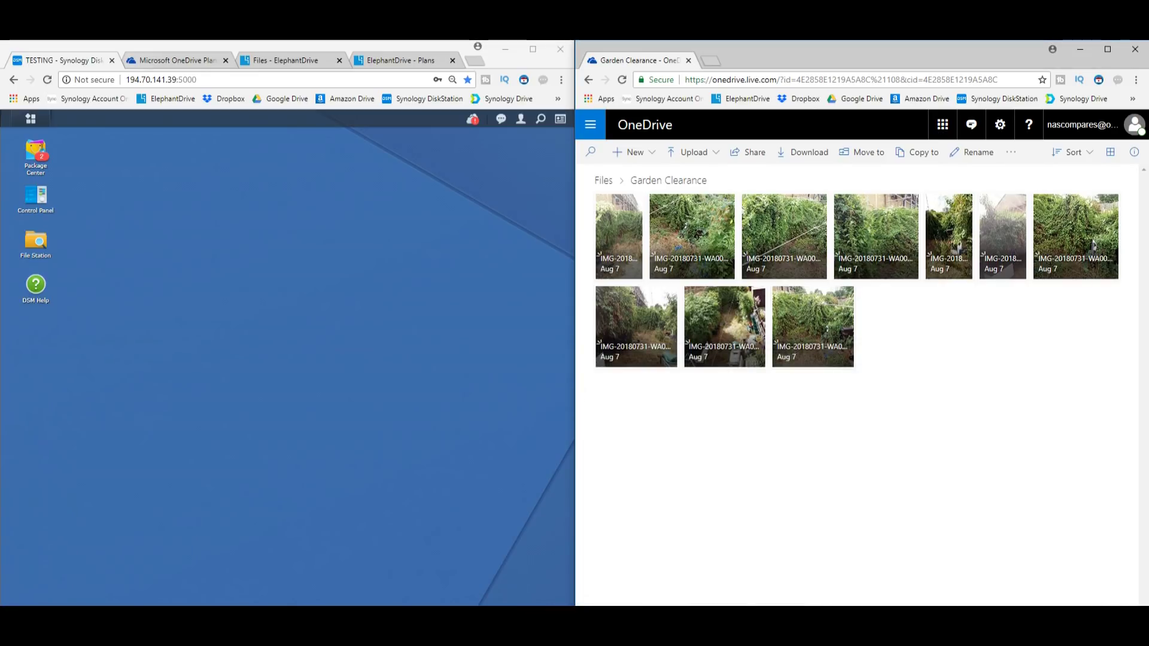
Open File Station and bring its window fully into view
click(36, 241)
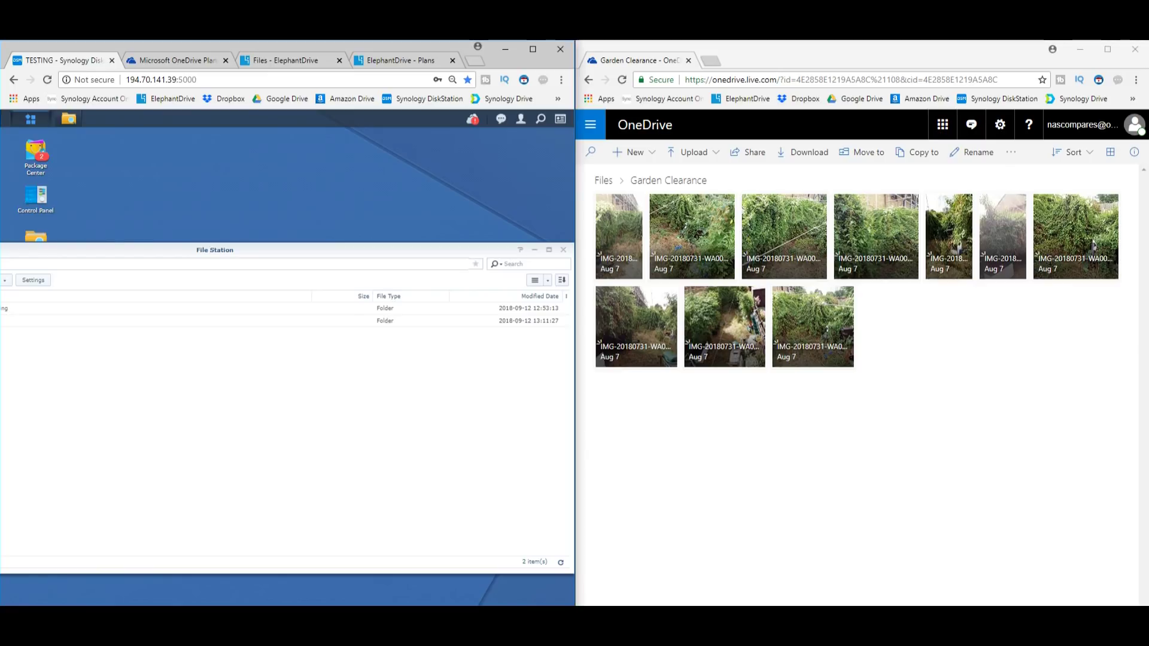
click(30, 118)
click(317, 328)
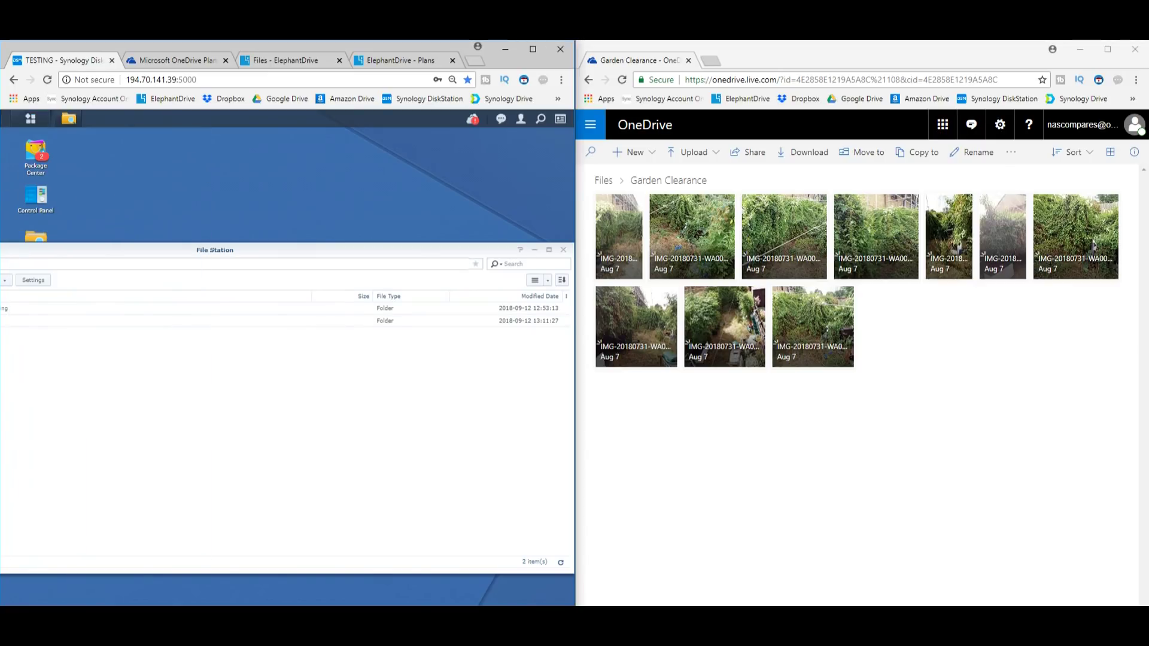
drag(90, 249, 386, 259)
Browse the homes and home folders, then open chat › MIX FILES › 10G TEST FILES - 35GB
click(181, 359)
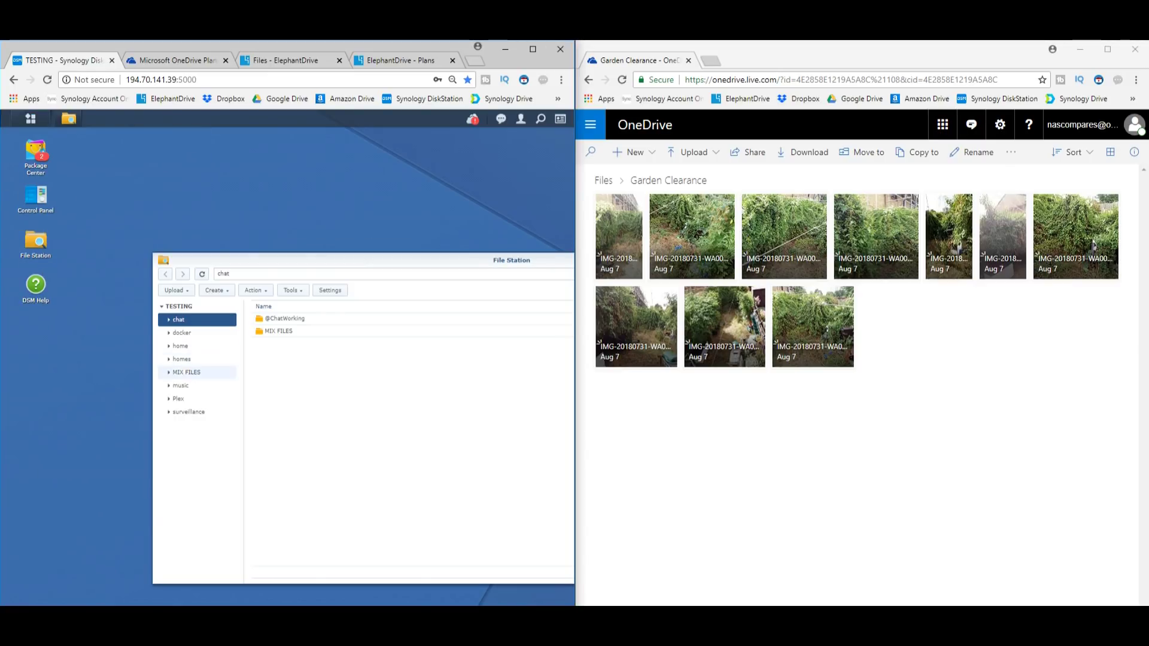
click(180, 346)
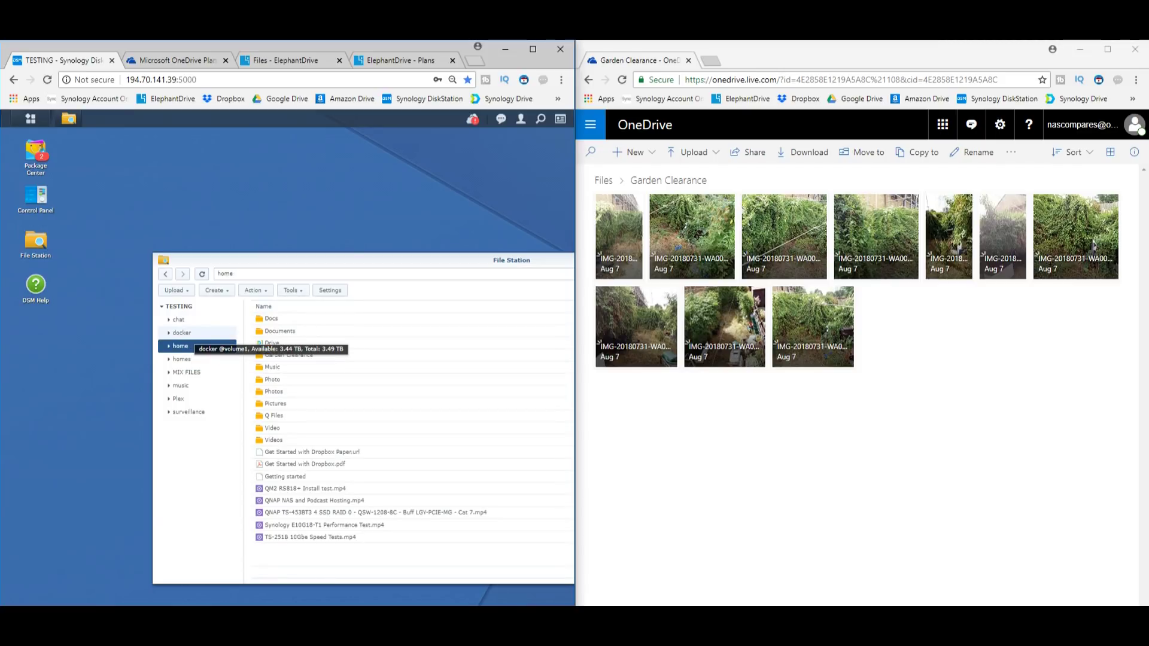
click(187, 372)
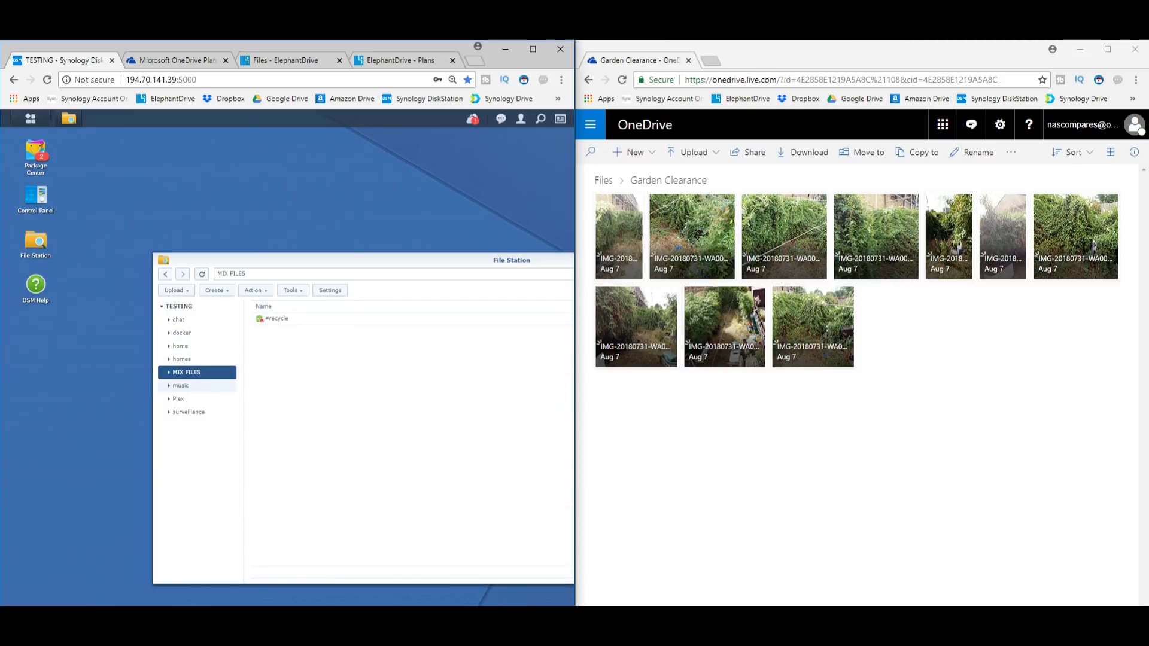
click(180, 346)
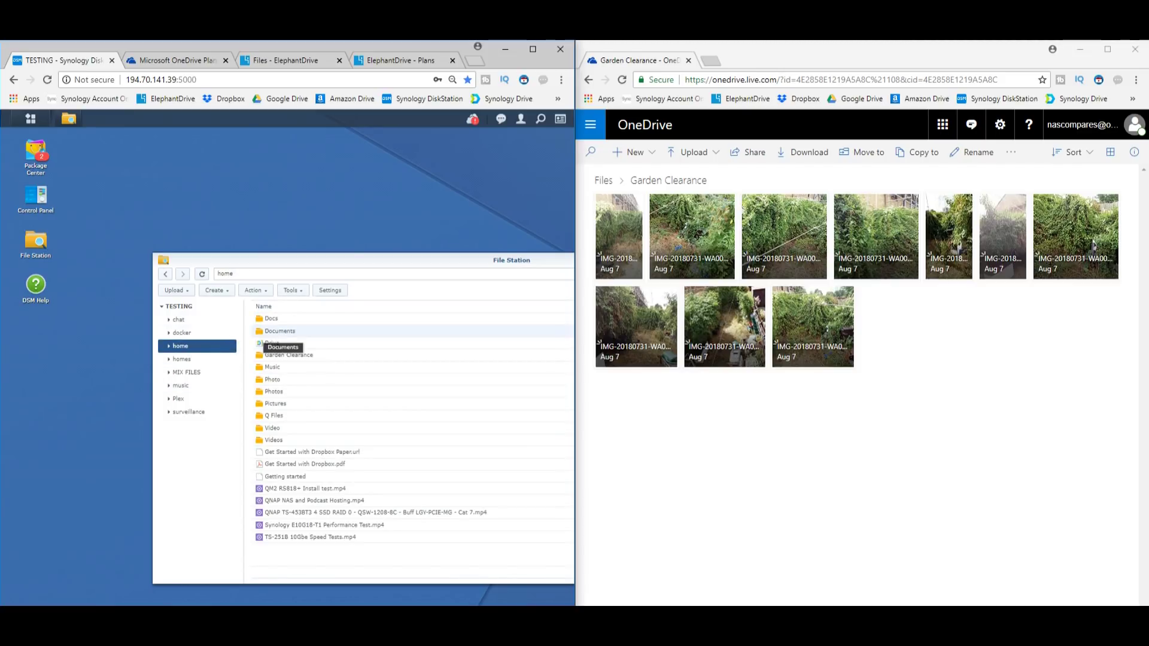
click(178, 320)
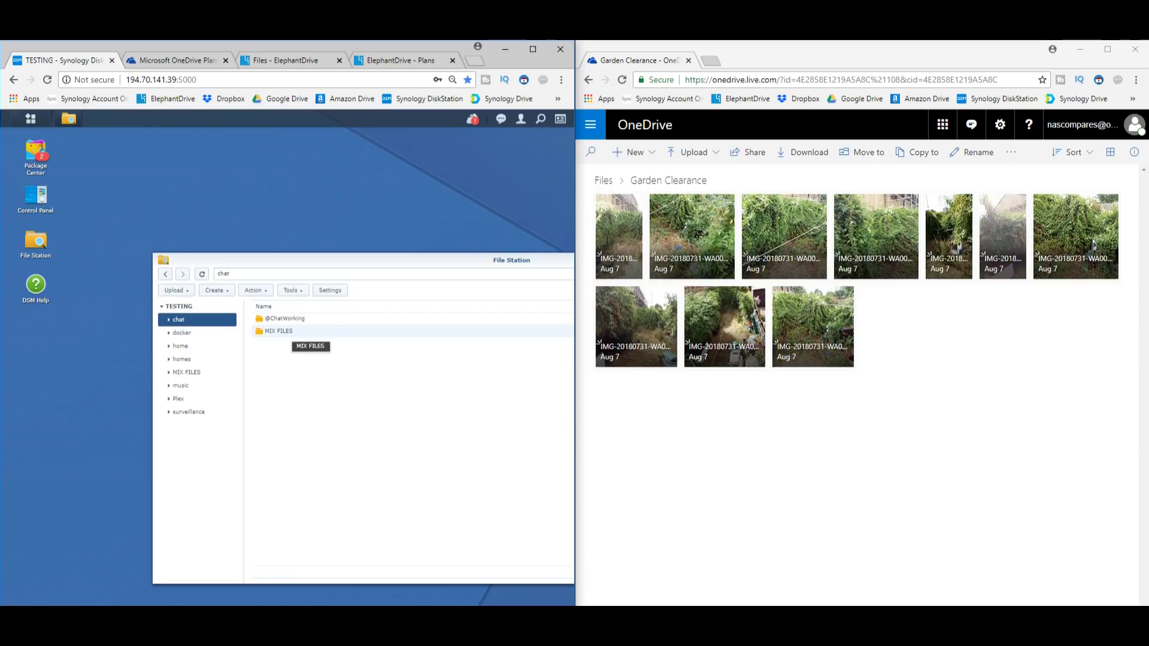
double_click(279, 331)
double_click(288, 318)
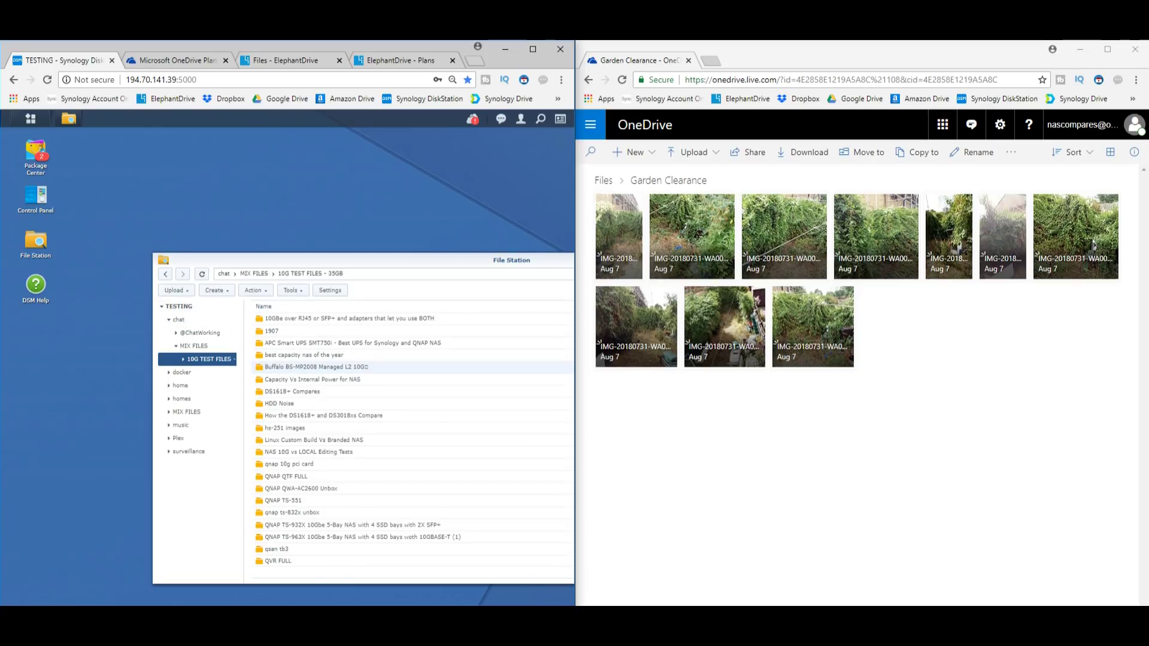
scroll(317, 367, down, 5)
Switch the folder view to Large Icons and open the QNAP TS-932X folder
drag(419, 260, 74, 258)
click(498, 288)
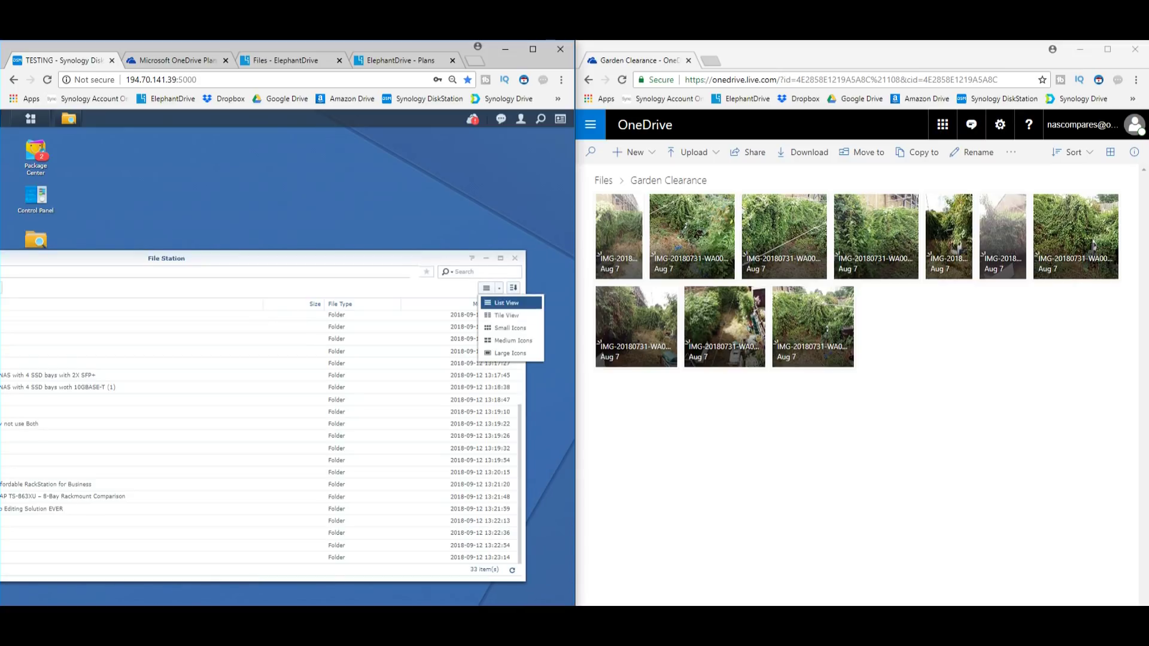
click(509, 341)
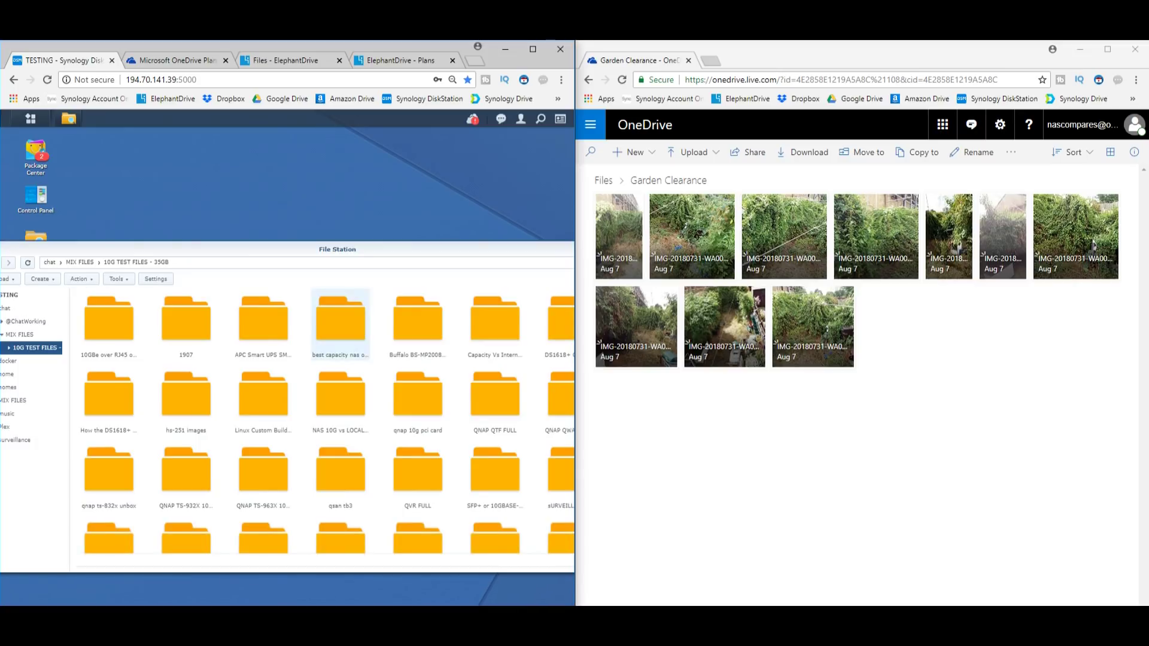
scroll(327, 420, down, 1)
double_click(186, 359)
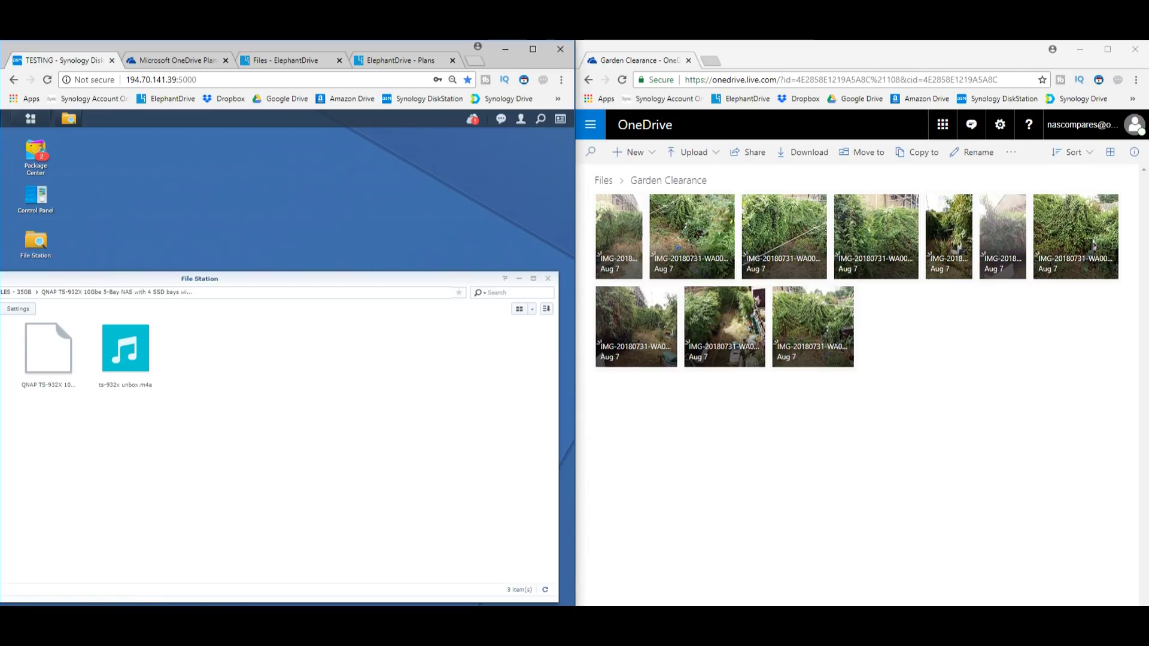
click(31, 118)
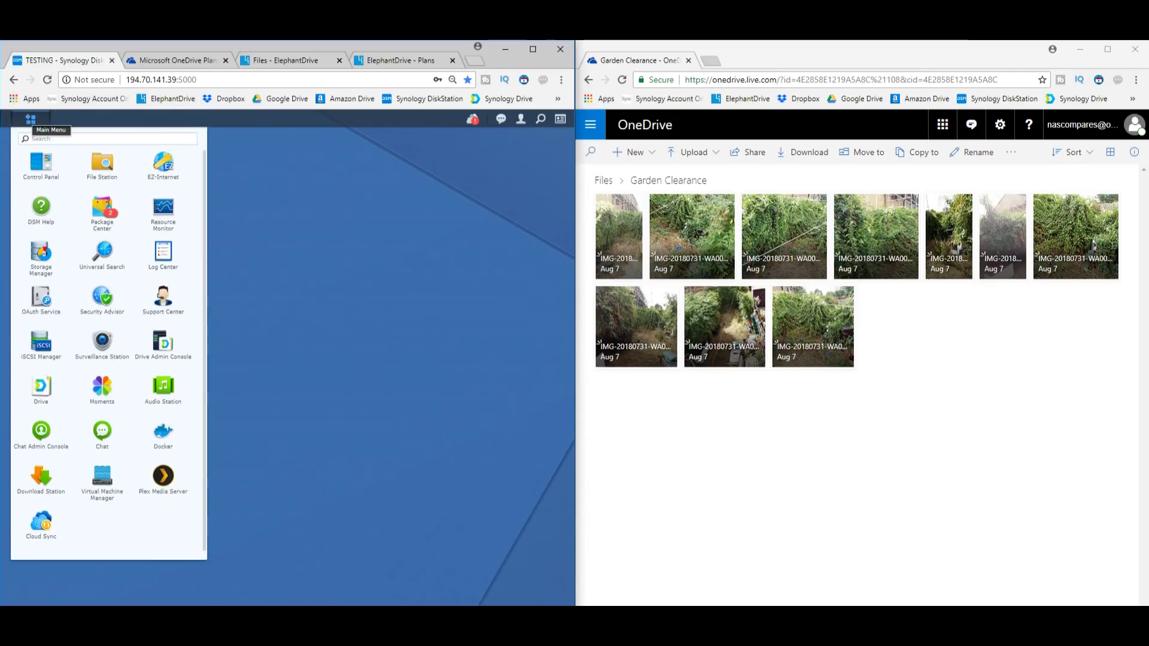
Launch Synology Drive and open chat › MIX FILES › 10G TEST FILES - 35GB
click(164, 477)
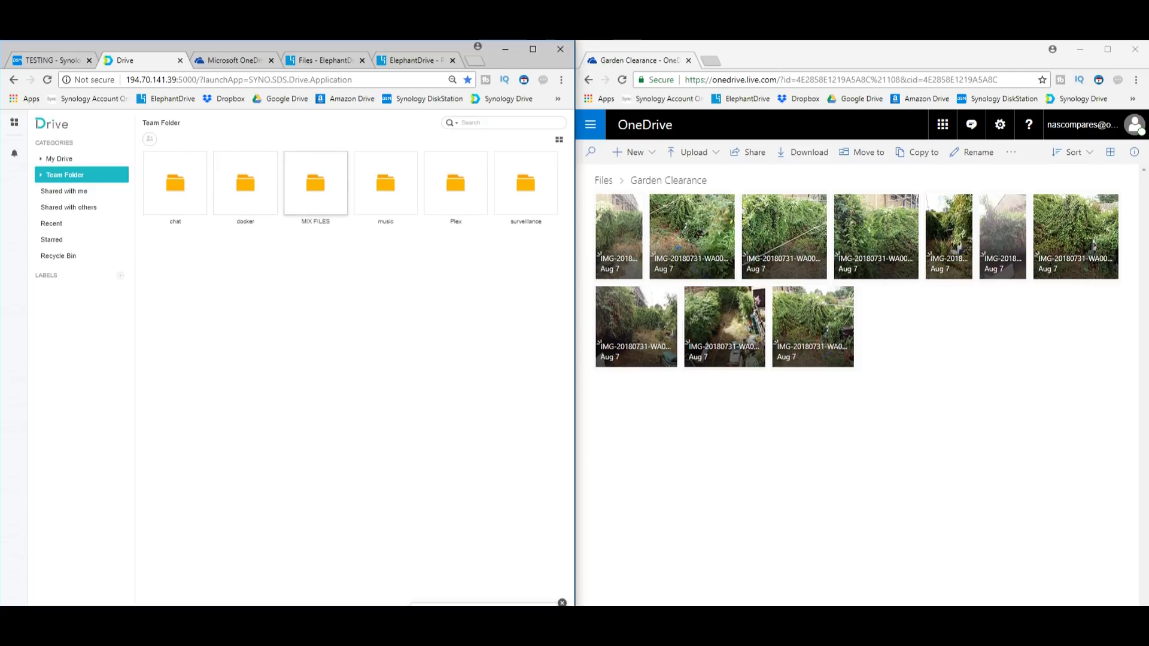
double_click(175, 182)
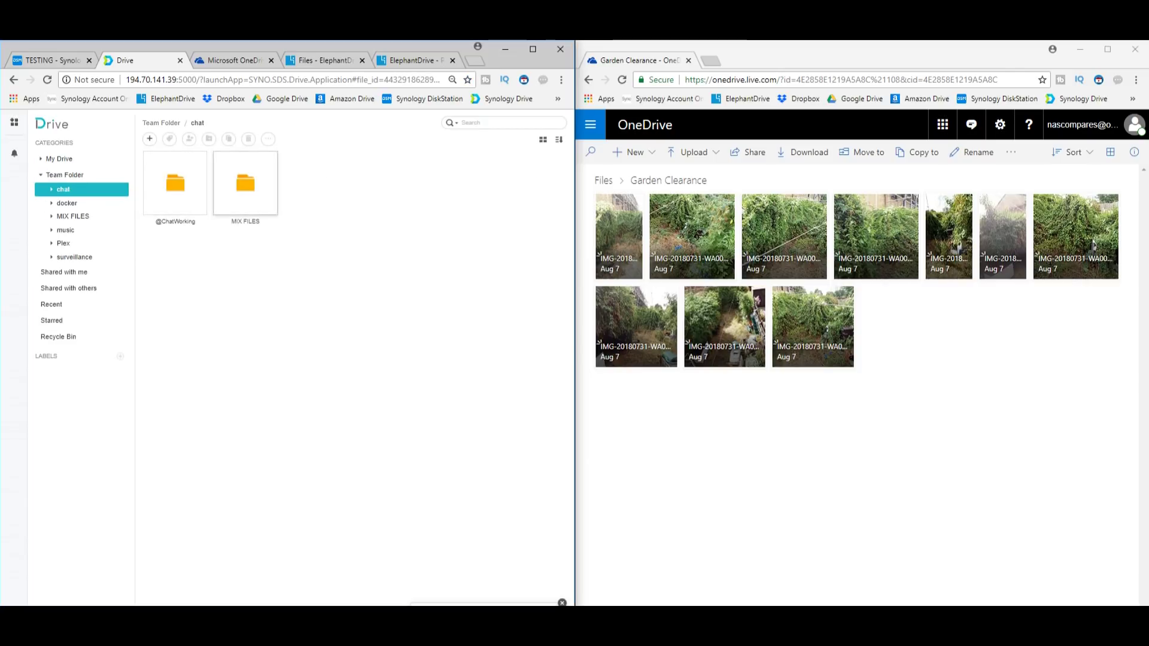
double_click(246, 182)
double_click(175, 182)
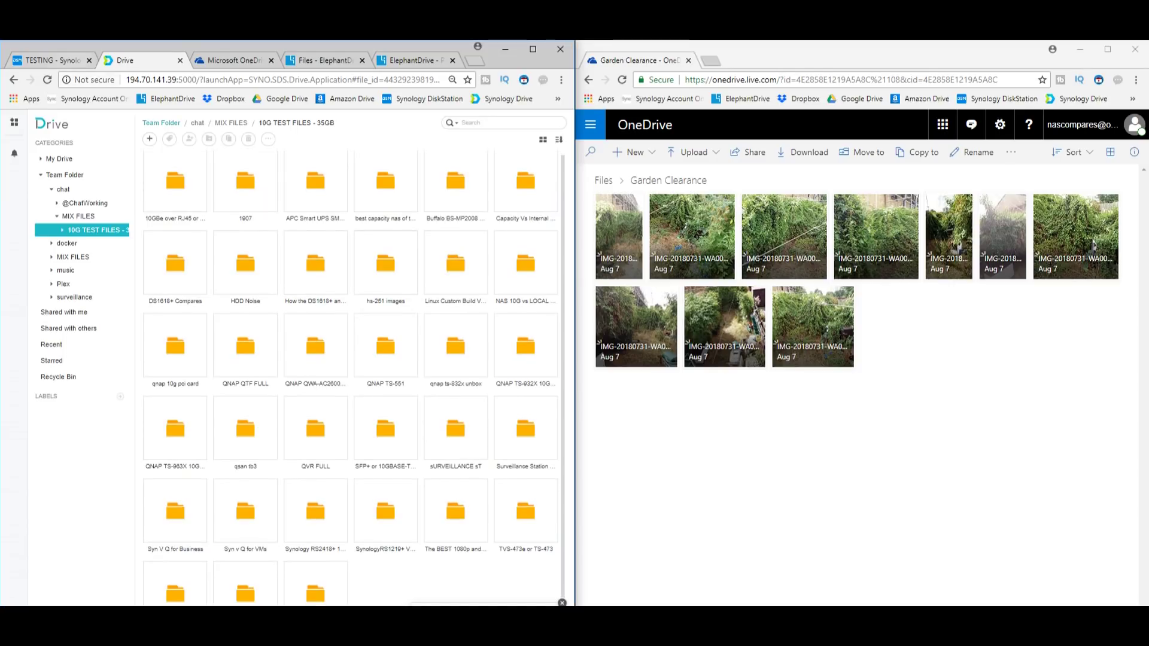
Return to the DSM desktop tab and open the Control Panel
key(ctrl+1)
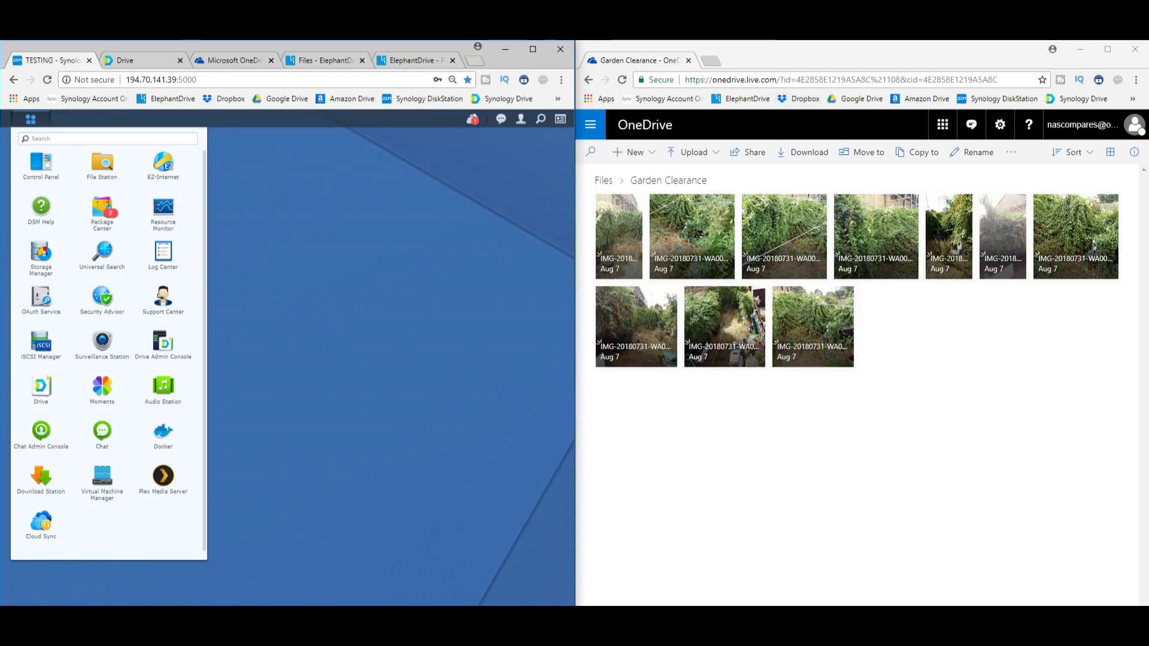
key(ctrl+l)
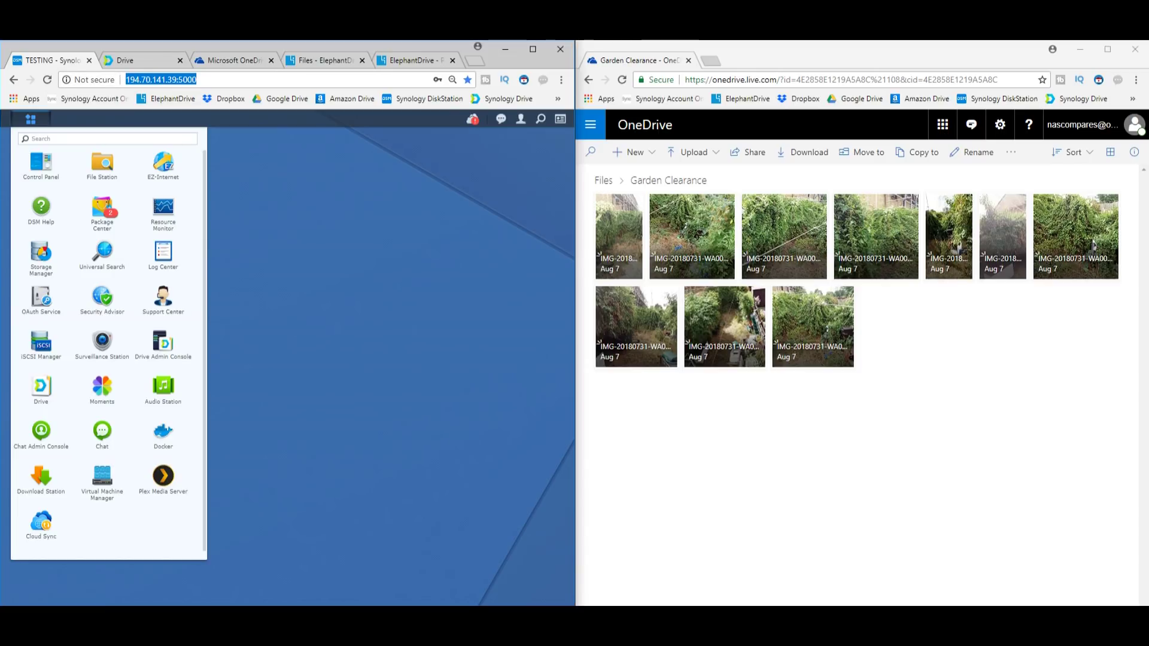
click(41, 162)
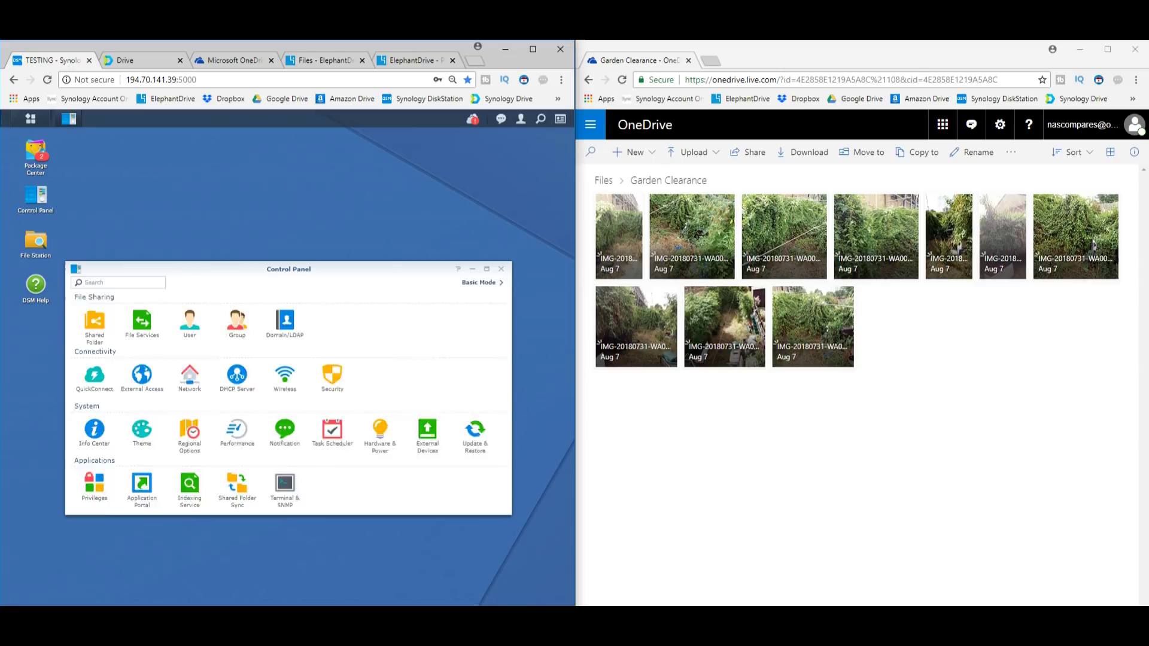
click(93, 375)
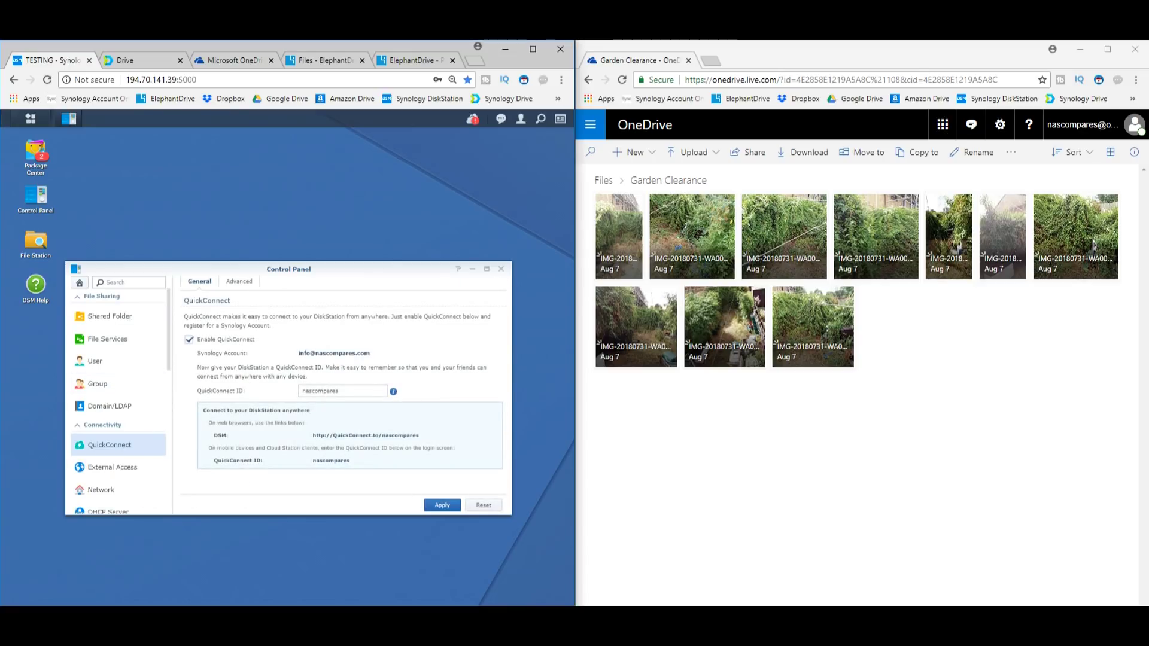
click(189, 339)
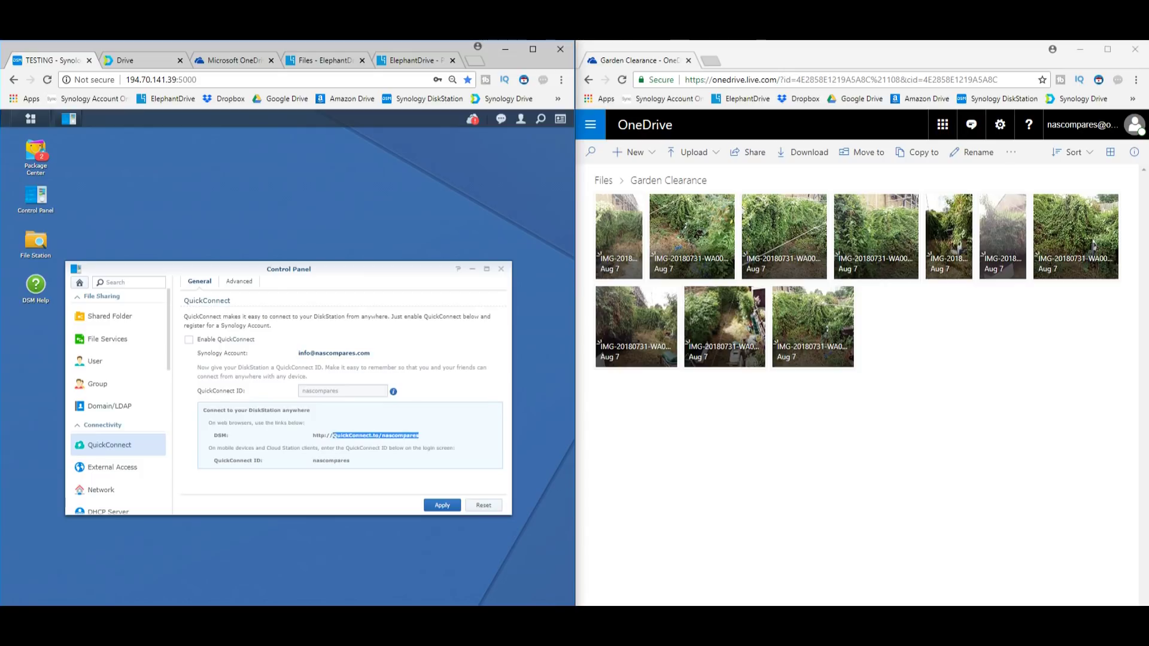
click(189, 340)
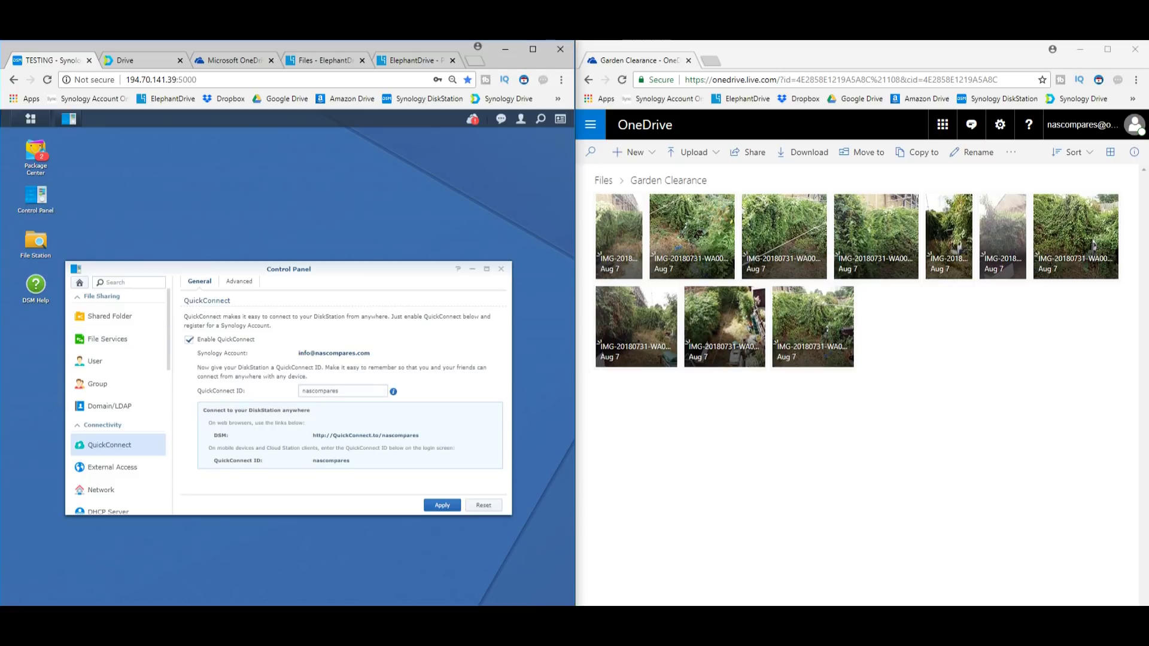
drag(419, 435, 398, 435)
click(442, 505)
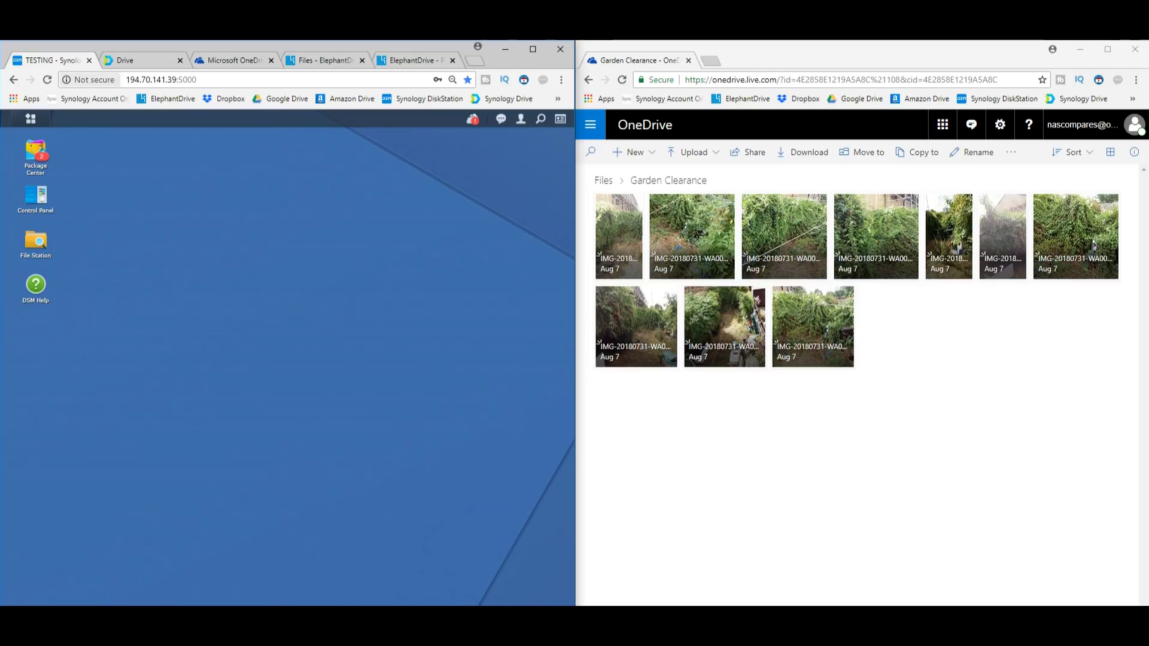
click(89, 80)
Dismiss the connection security notice, toggle the Main Menu, and open Package Center
key(Escape)
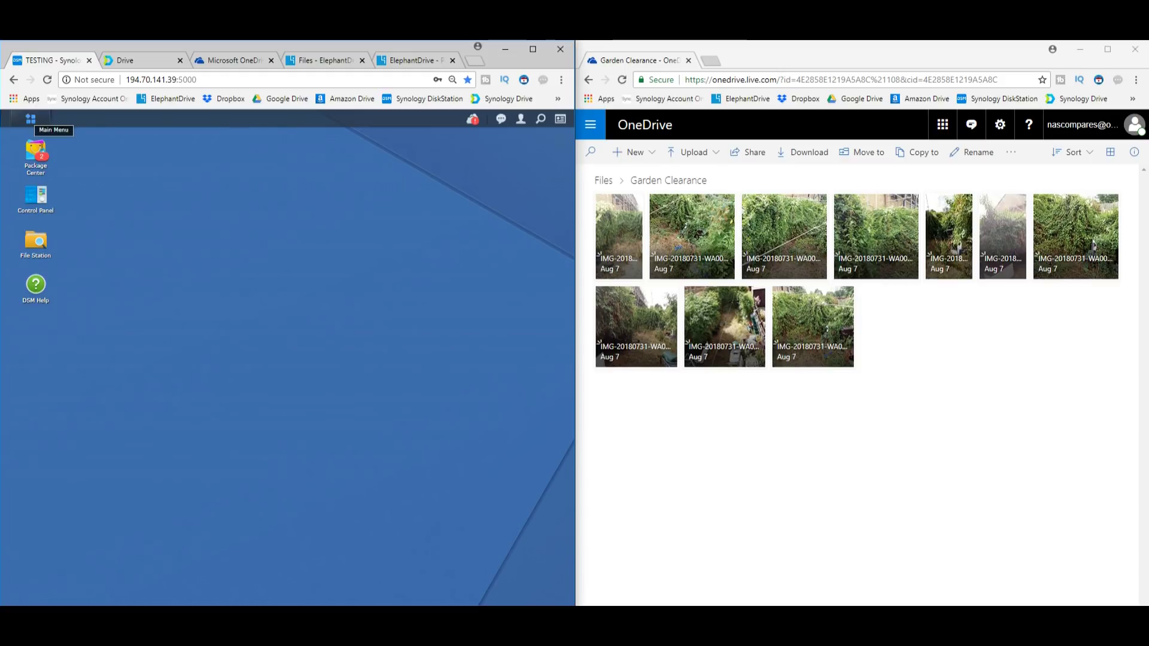
click(31, 120)
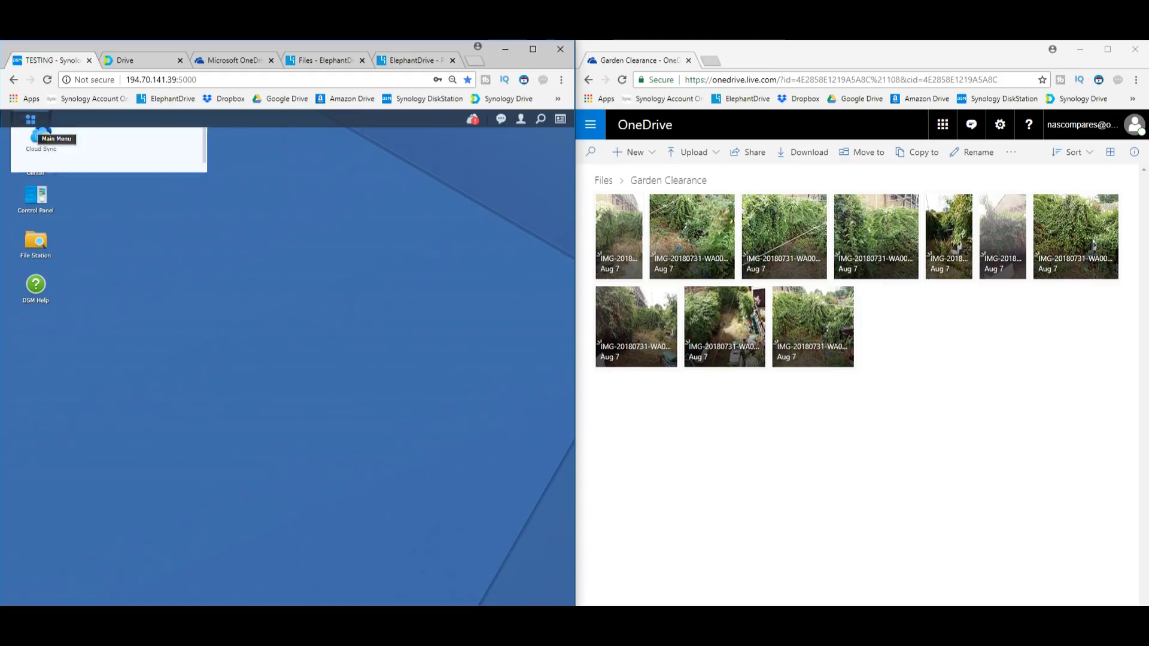
click(31, 120)
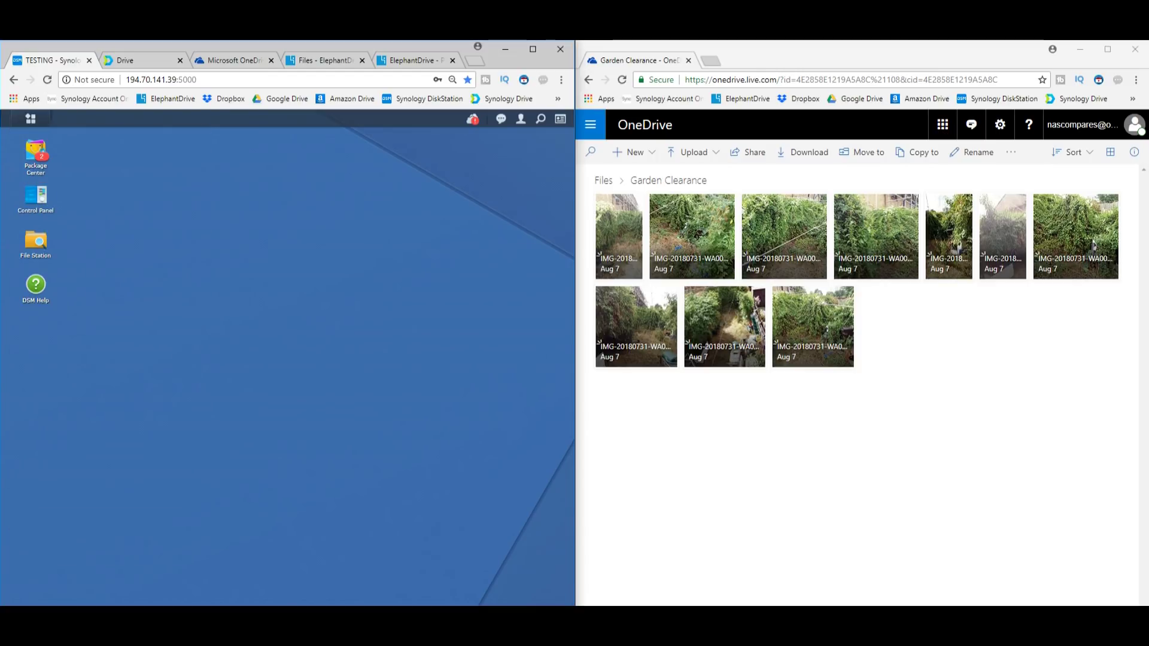
click(36, 153)
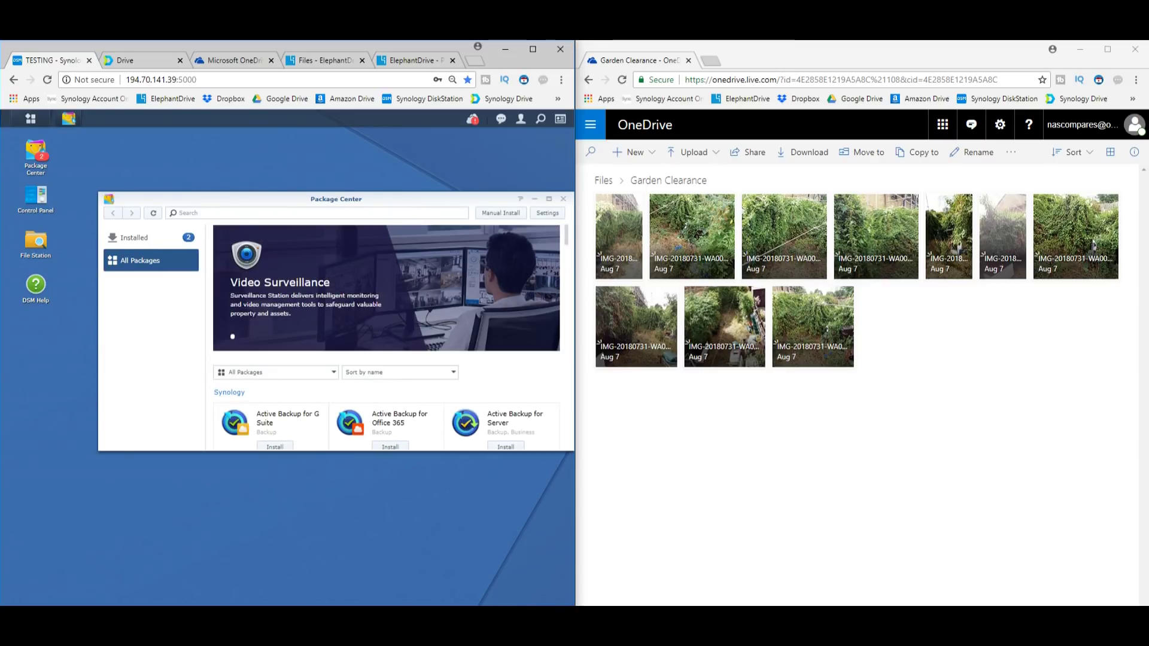
click(133, 238)
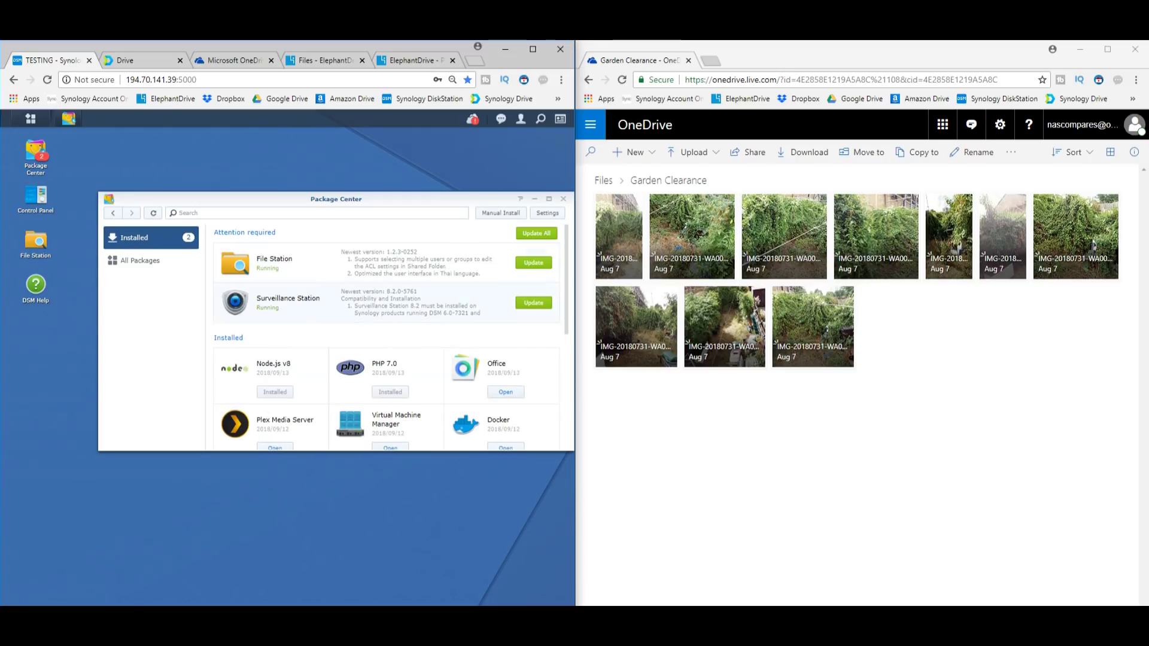
drag(335, 450, 335, 550)
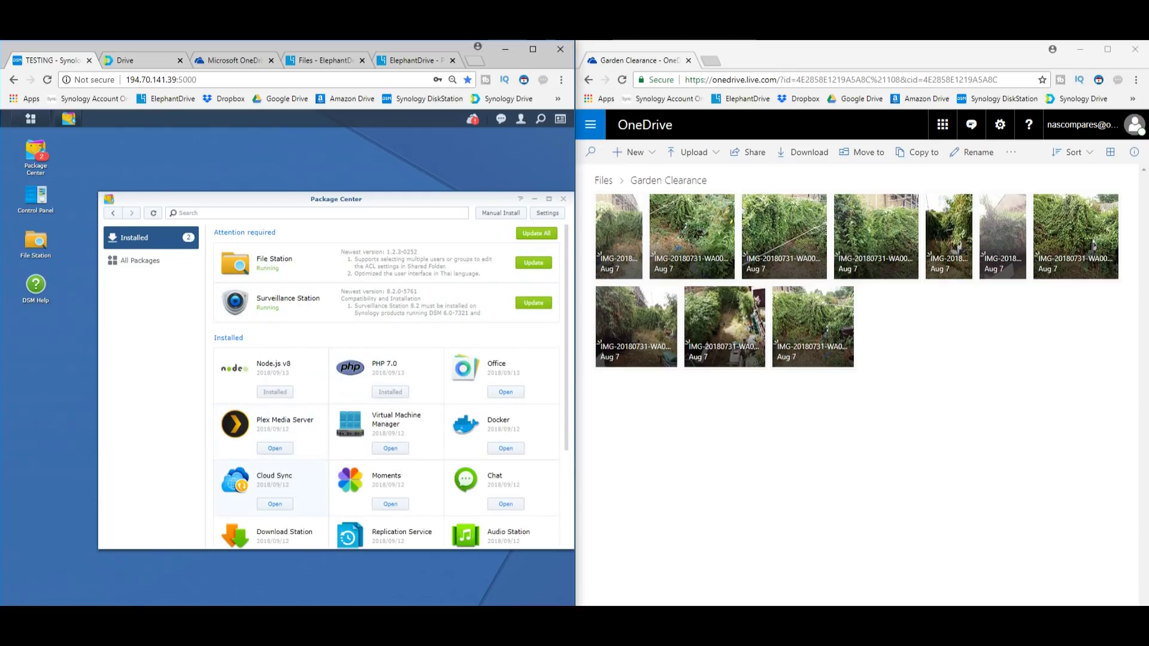
scroll(389, 386, down, 3)
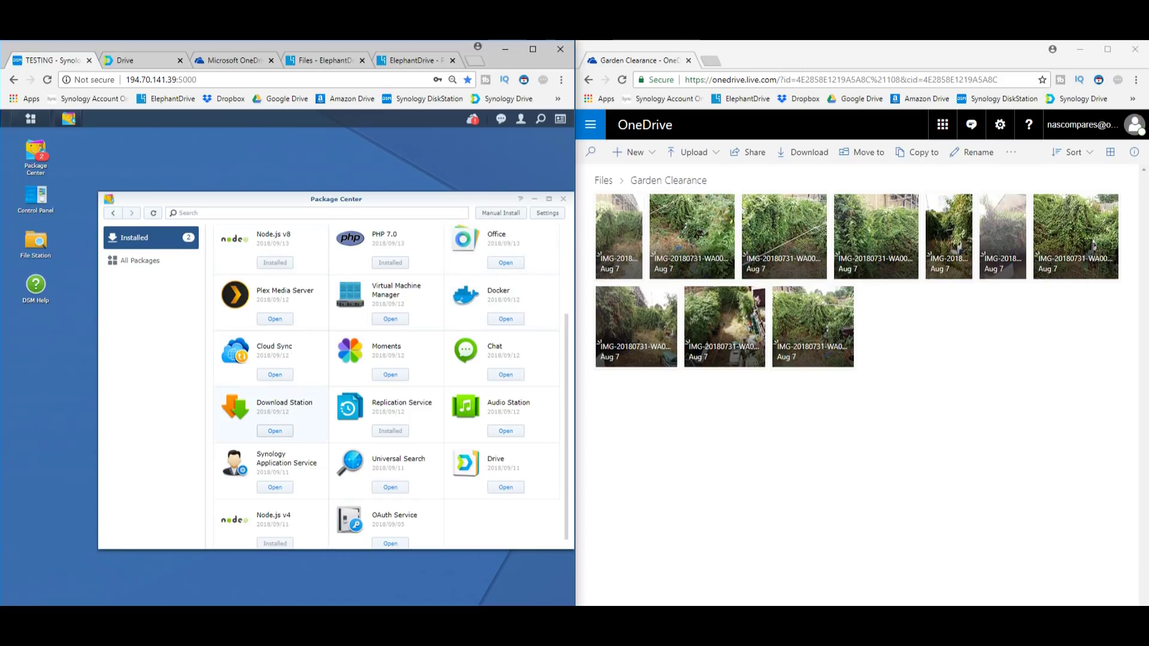
scroll(386, 383, down, 3)
click(140, 260)
scroll(386, 383, down, 5)
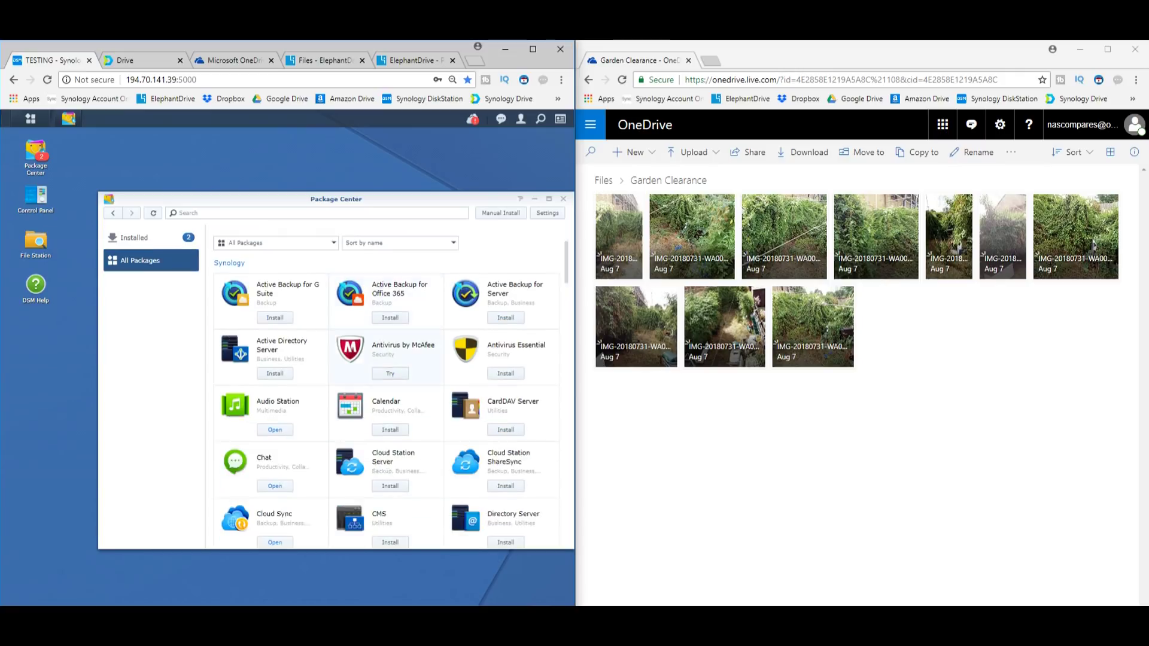
scroll(386, 335, down, 2)
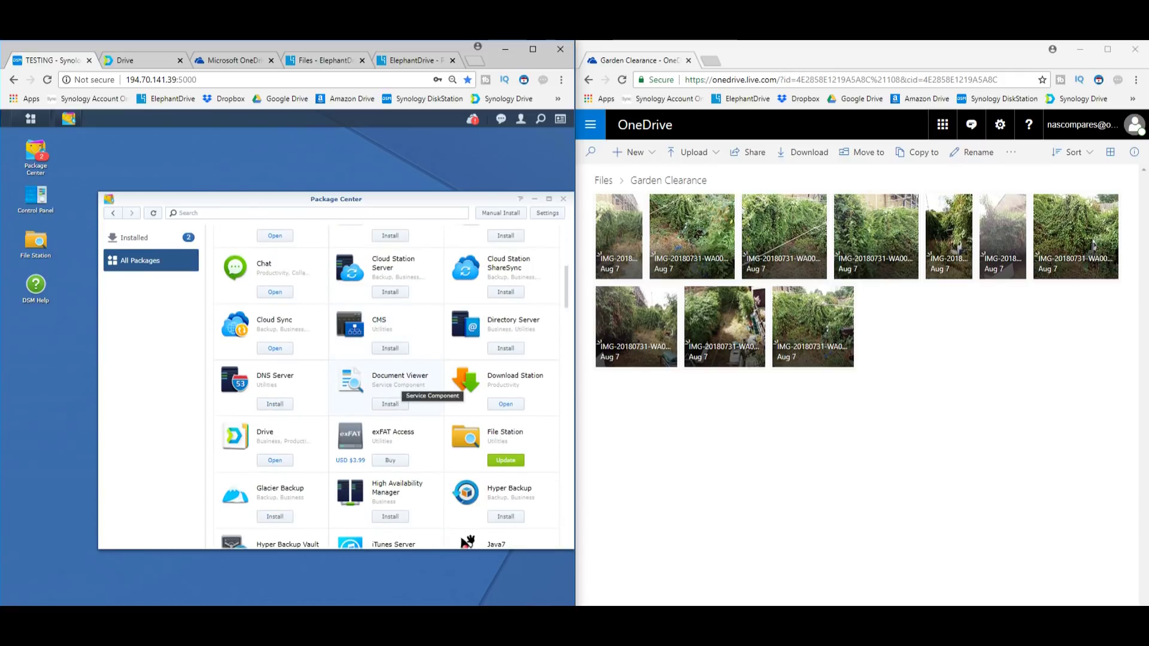
scroll(467, 374, down, 3)
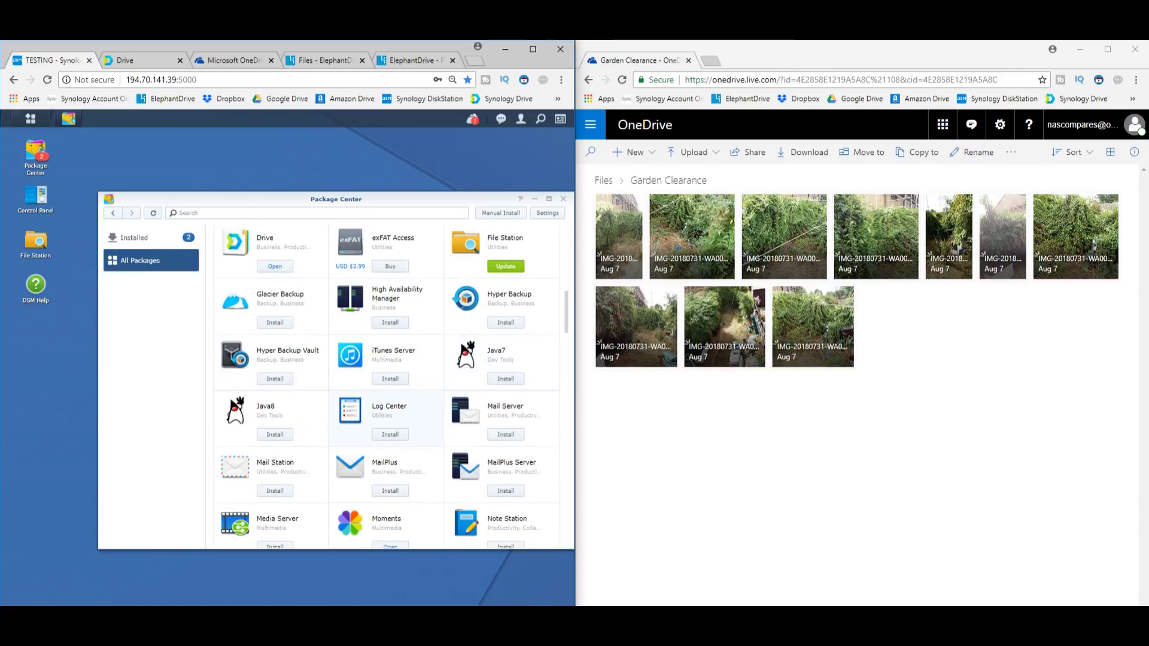
scroll(386, 383, down, 3)
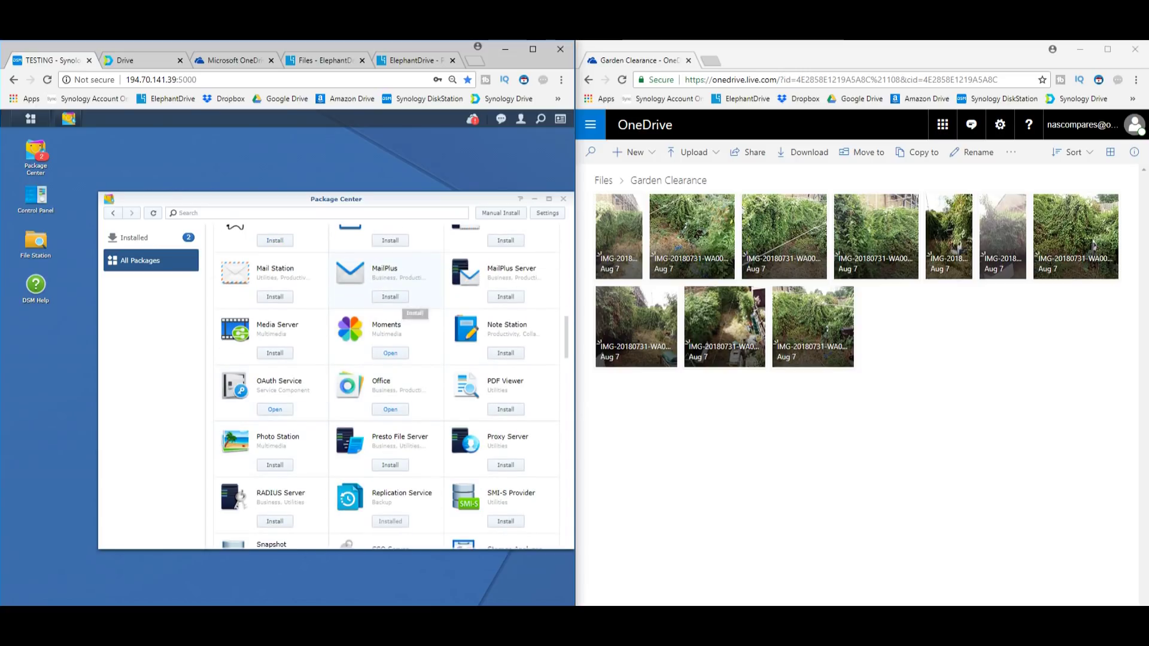
click(563, 199)
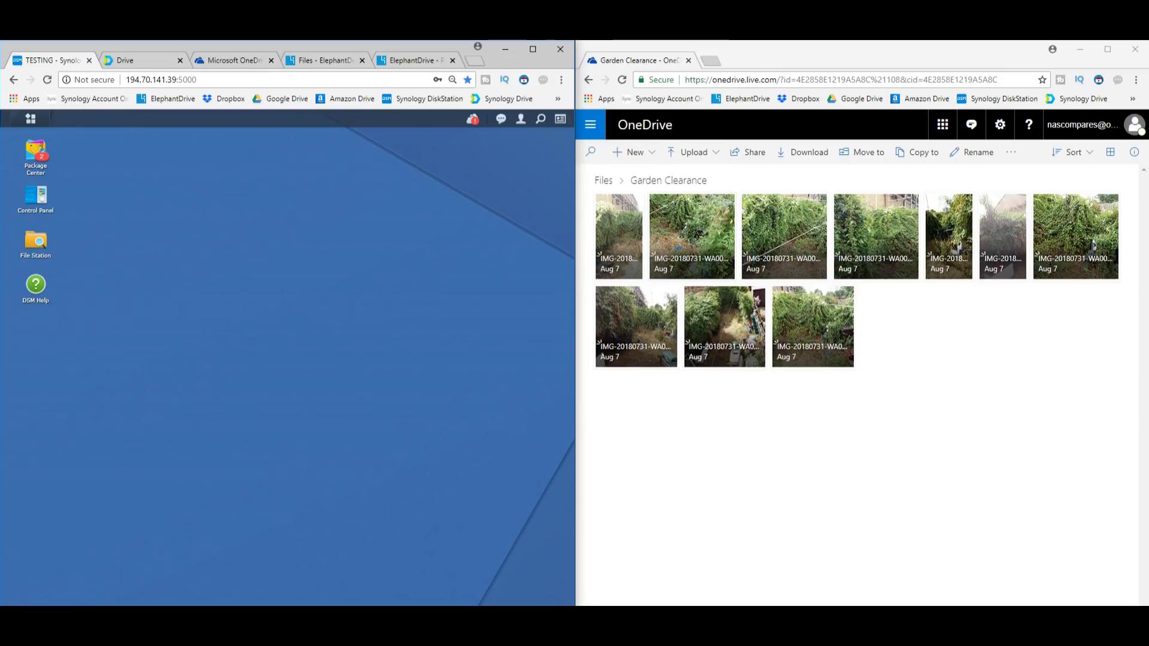
Return OneDrive to its top-level Files, select eight folders, and inspect the Music folder's actions
click(603, 180)
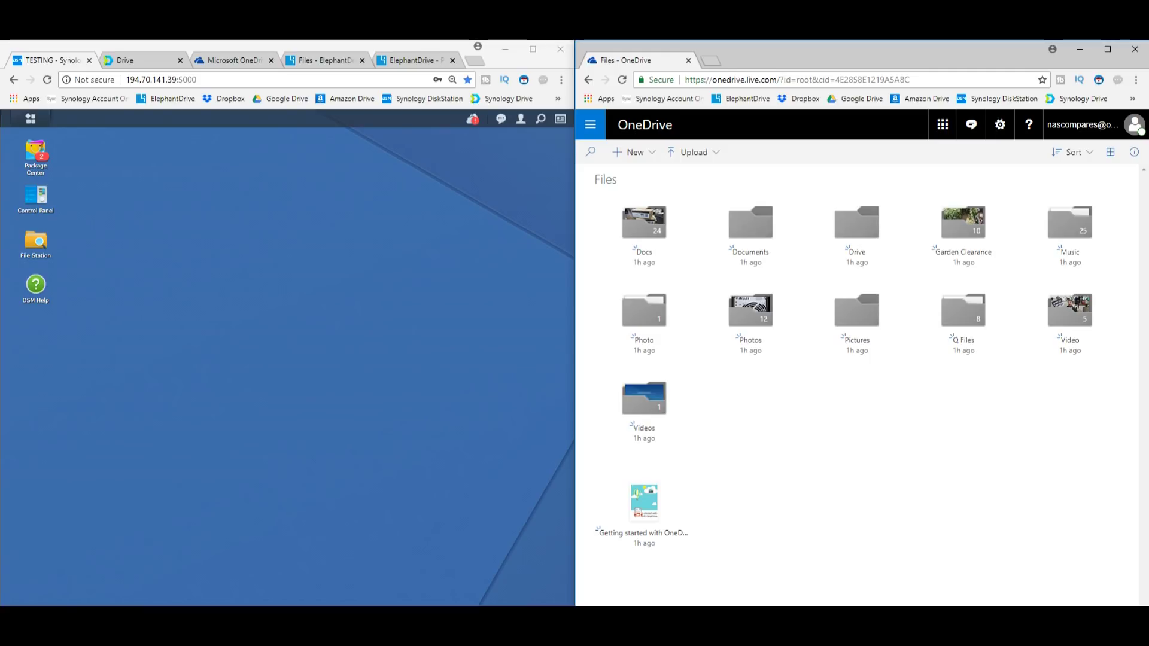
drag(1071, 437, 718, 209)
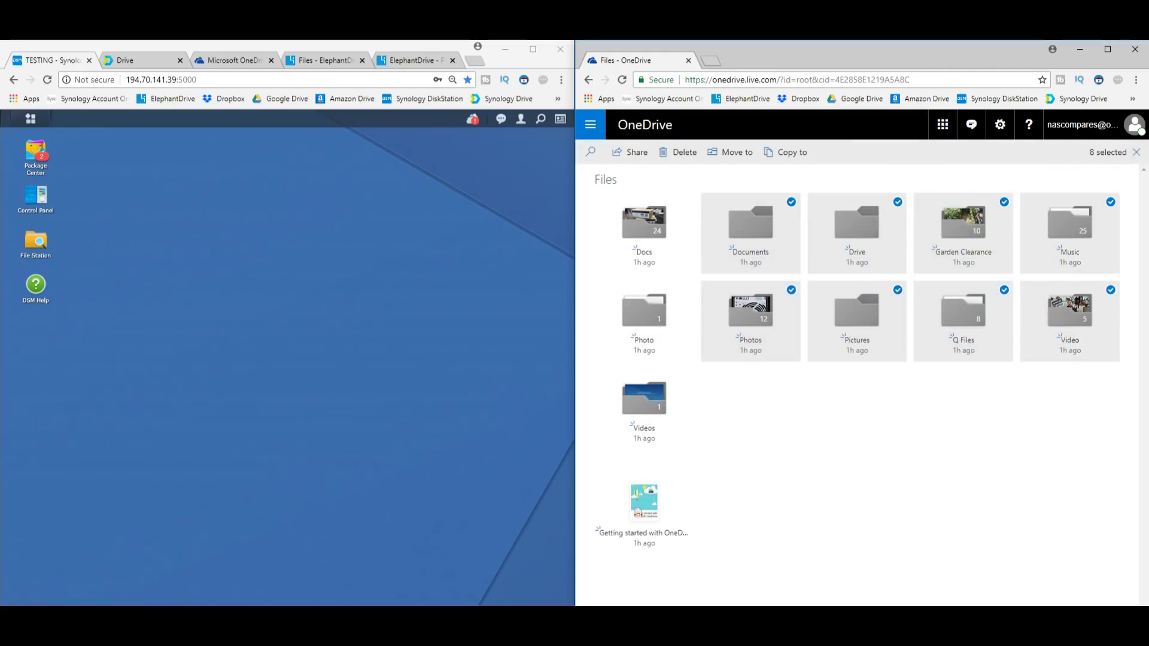
right_click(1024, 231)
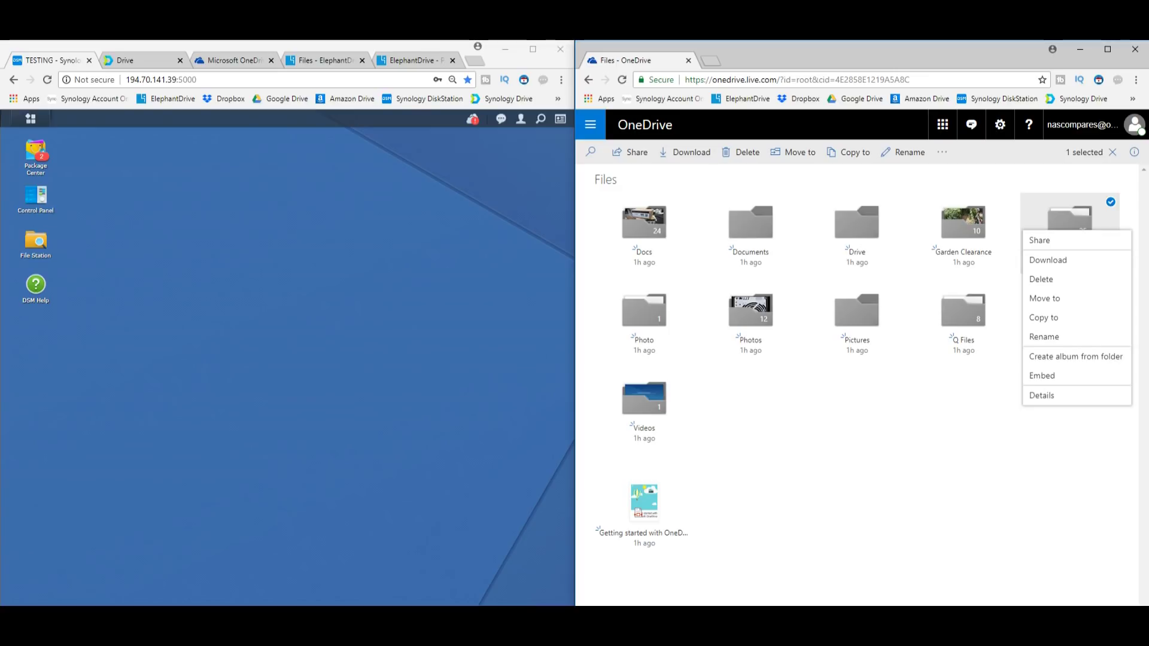
key(Escape)
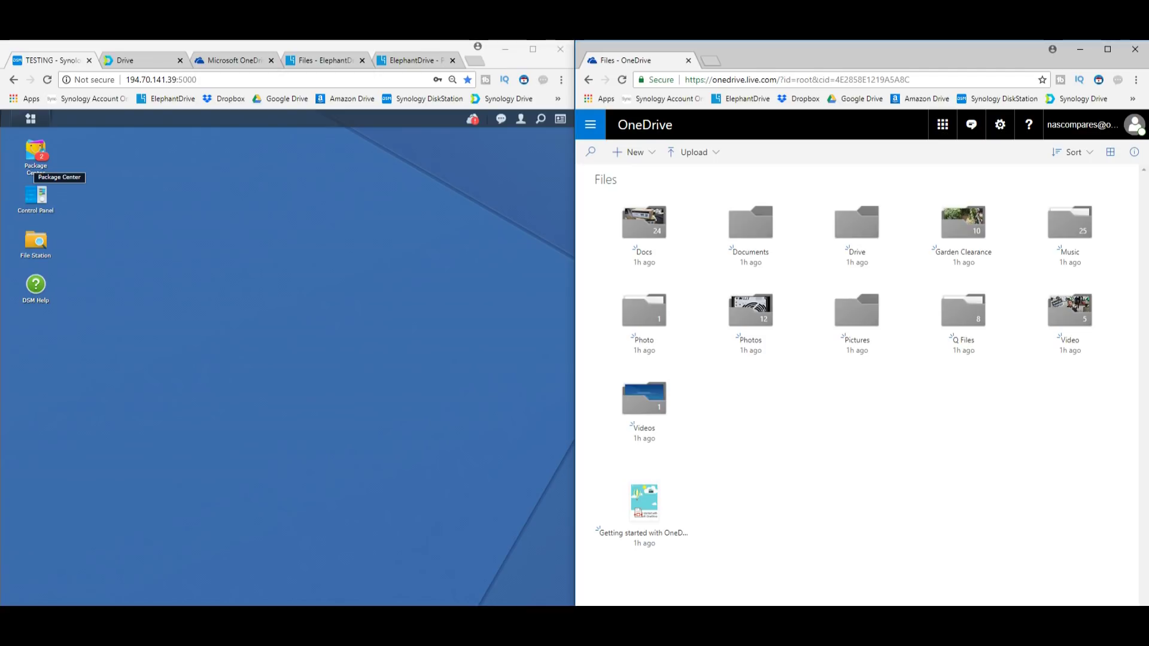
key(alt+Tab)
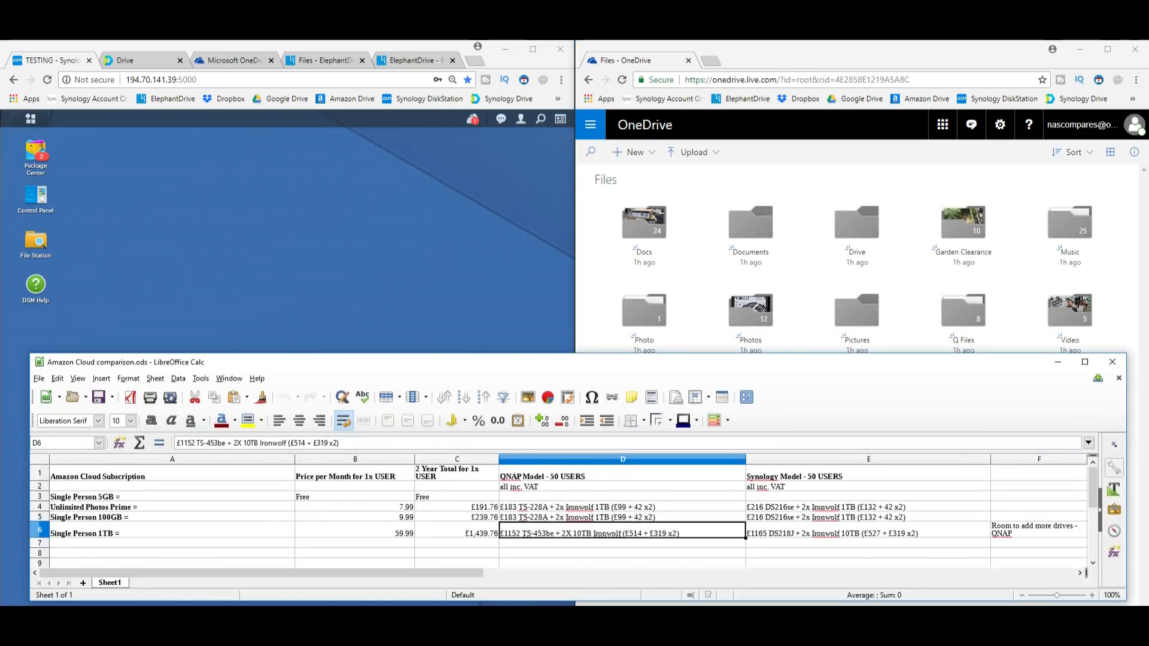
Review the Synology prices in E4:E5 of the Amazon Cloud comparison sheet, then minimize Calc
click(867, 517)
key(shift+Up)
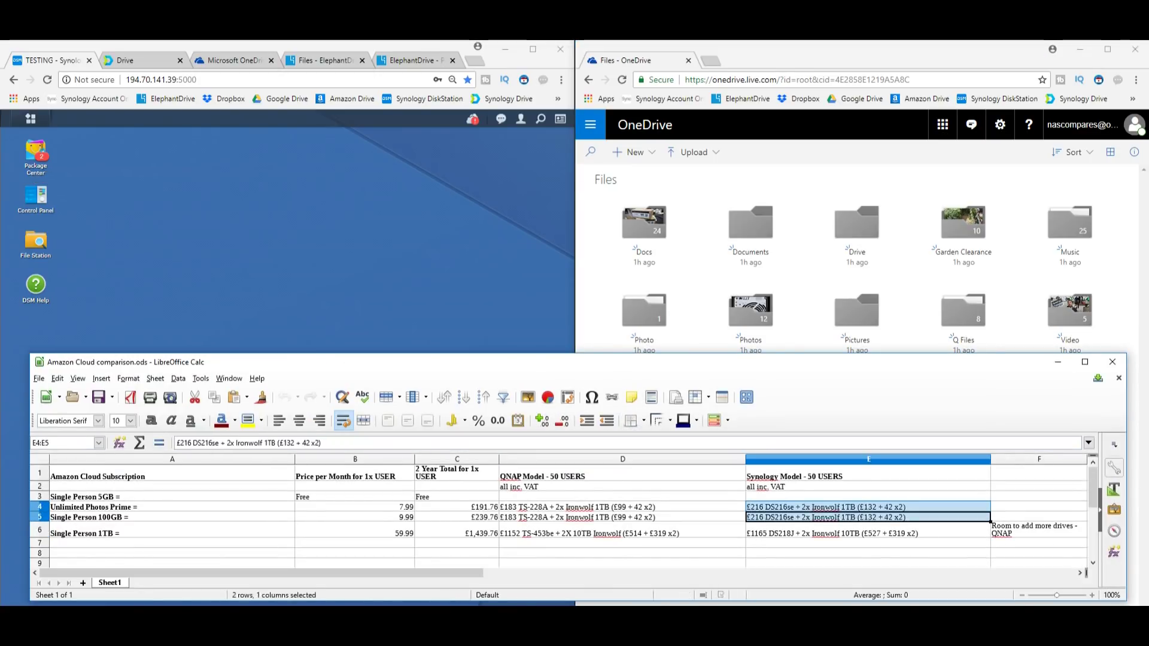
key(shift+Down)
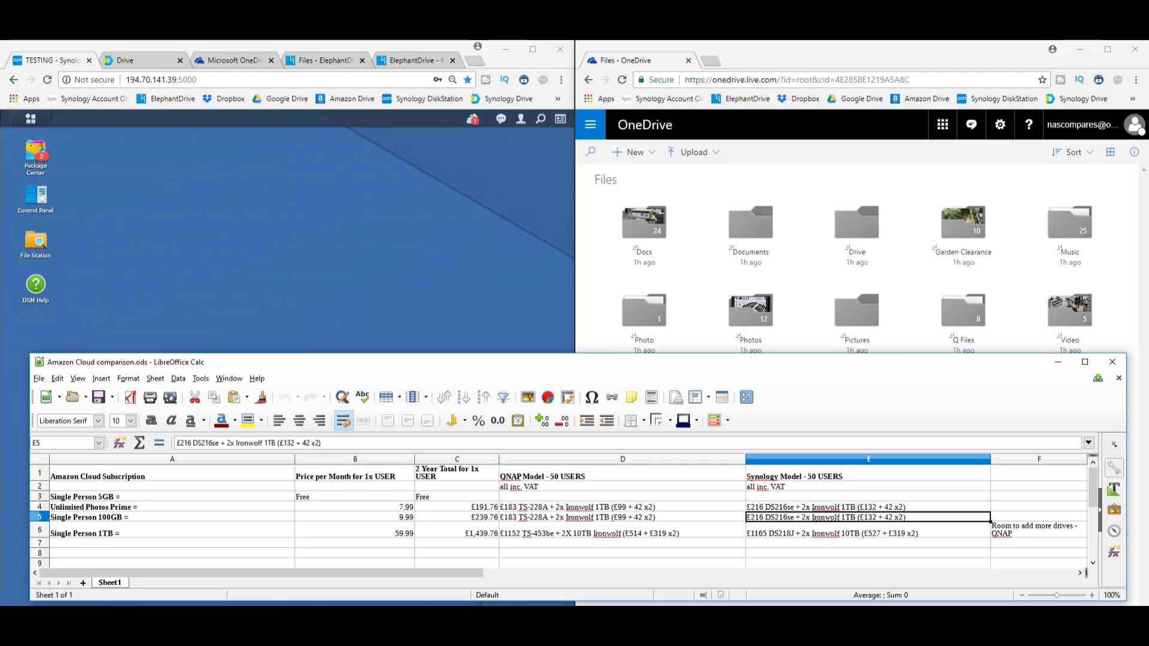
click(1057, 362)
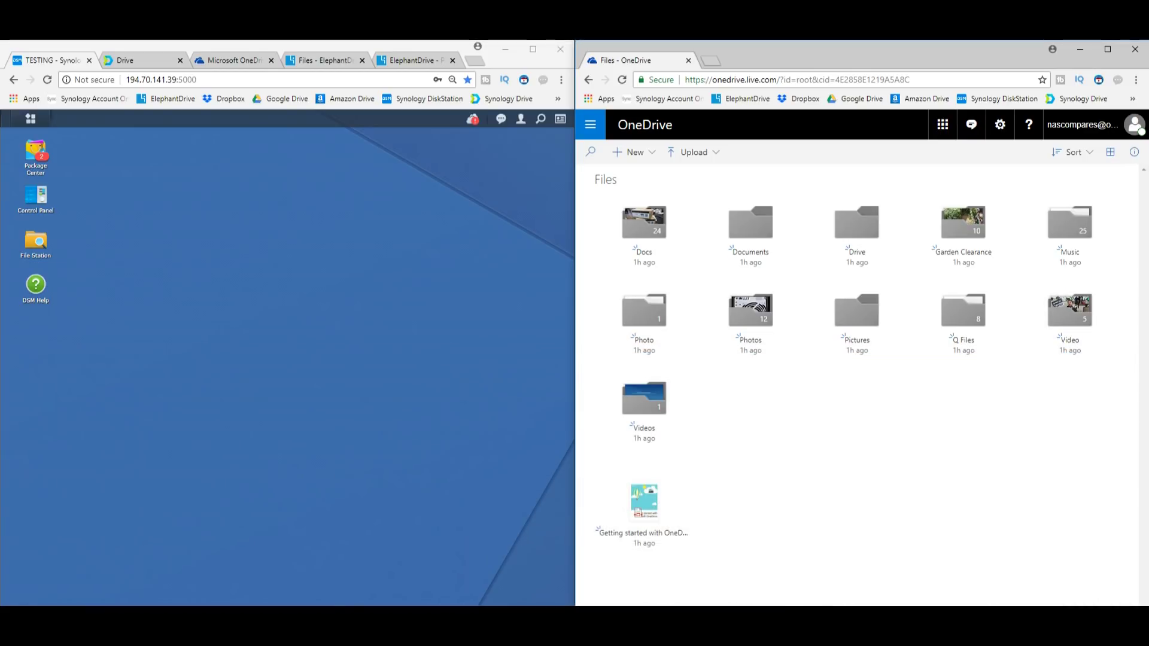
Add a Control Panel shortcut to the desktop from the Main Menu and open Package Center
click(31, 119)
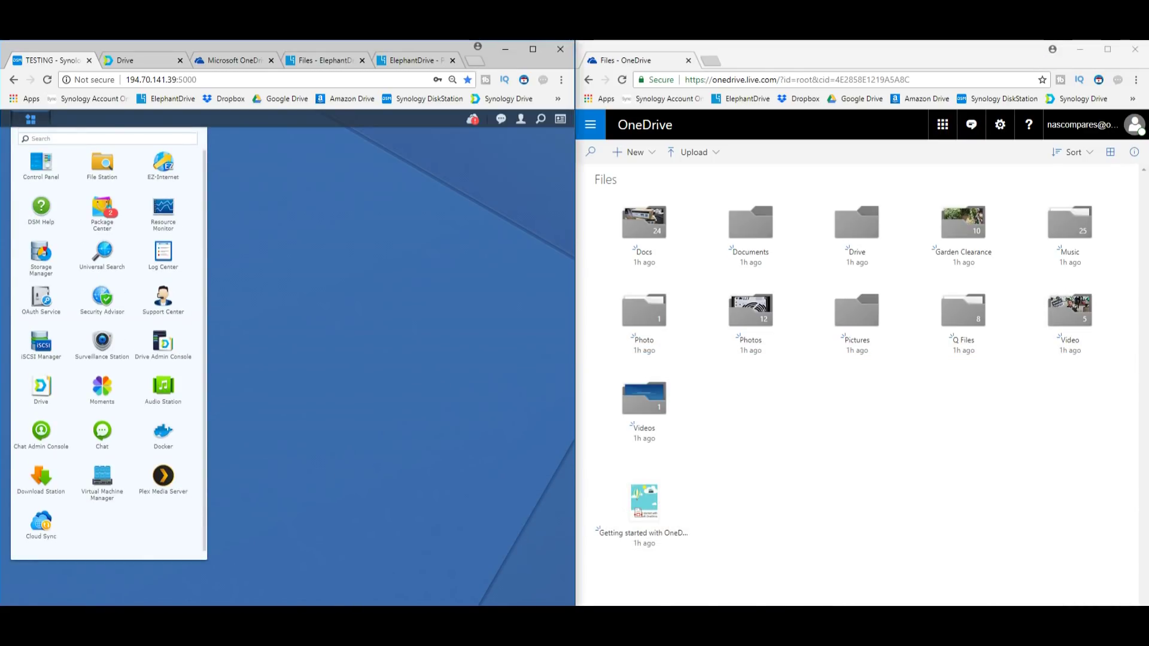
mouse_move(40, 161)
mouse_down()
mouse_move(267, 197)
mouse_move(42, 167)
mouse_up()
click(36, 155)
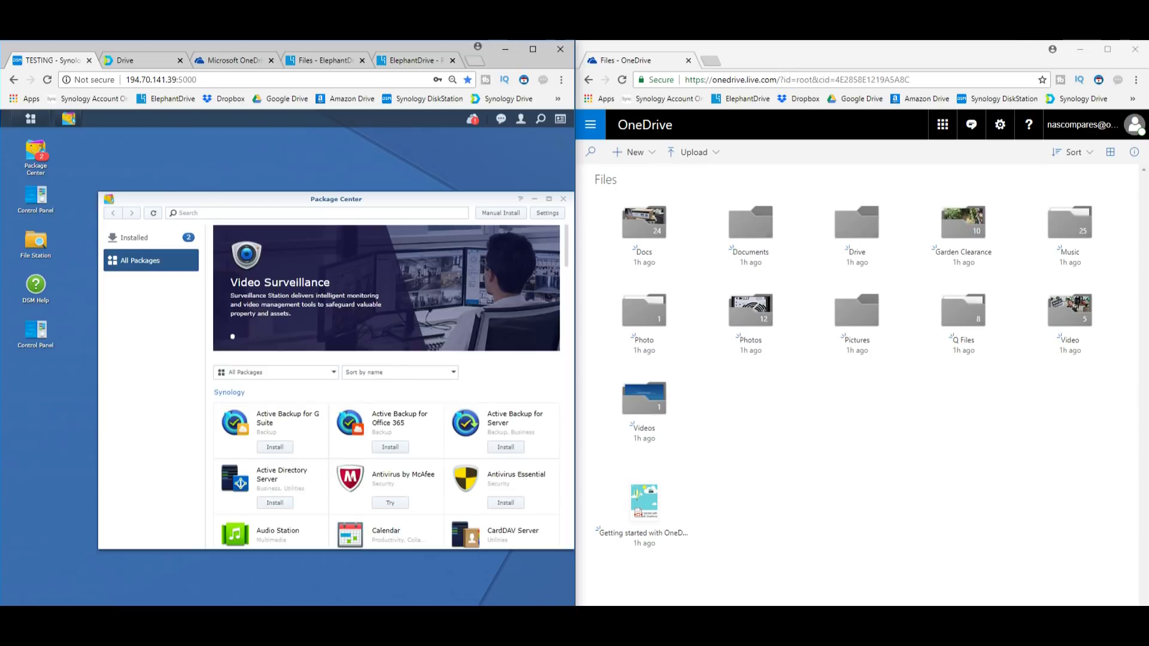
scroll(389, 341, down, 4)
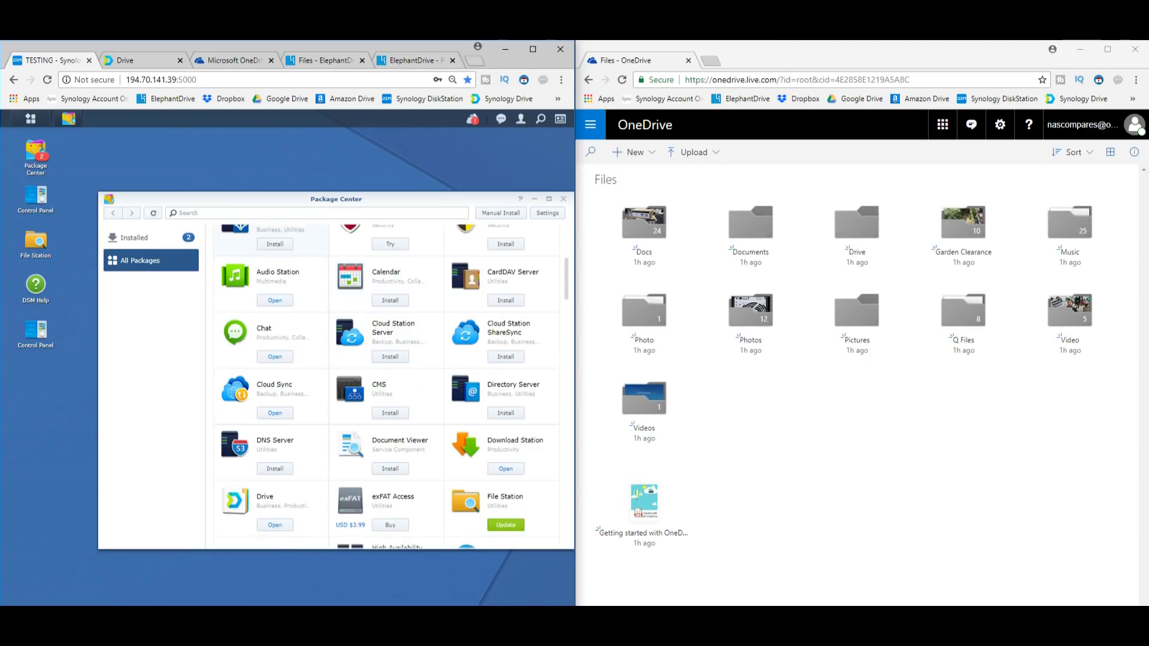
scroll(434, 408, down, 5)
scroll(434, 408, up, 9)
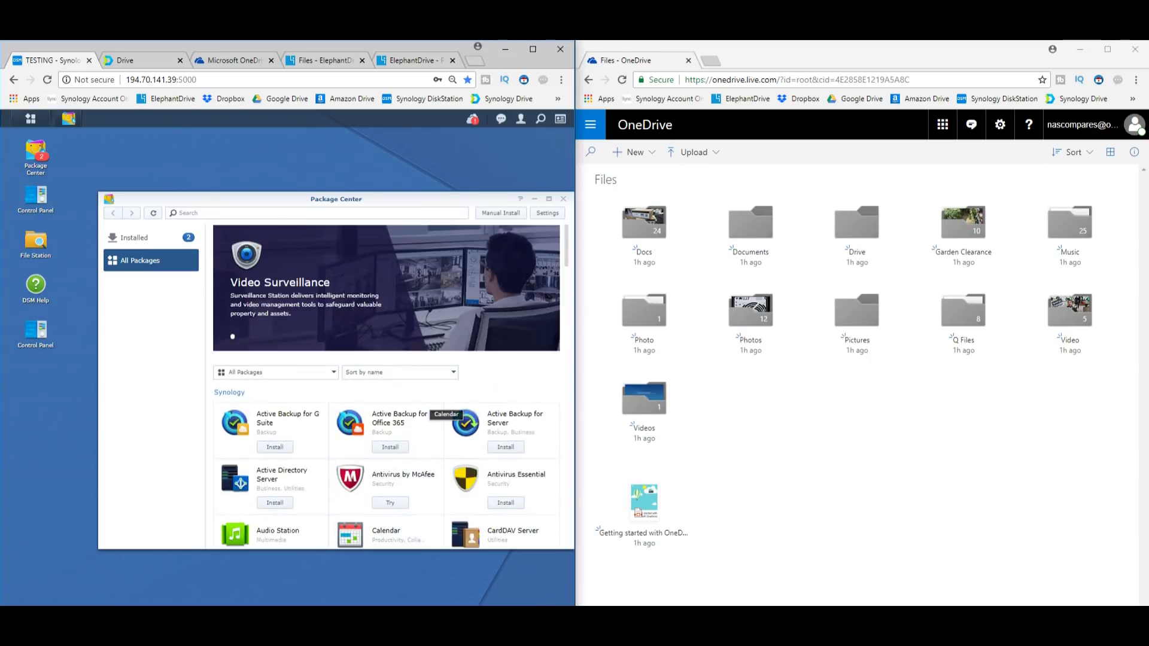
scroll(435, 408, down, 6)
Launch Cloud Sync from the installed packages, then drag-select the OneDrive folders and clear the selection
click(129, 237)
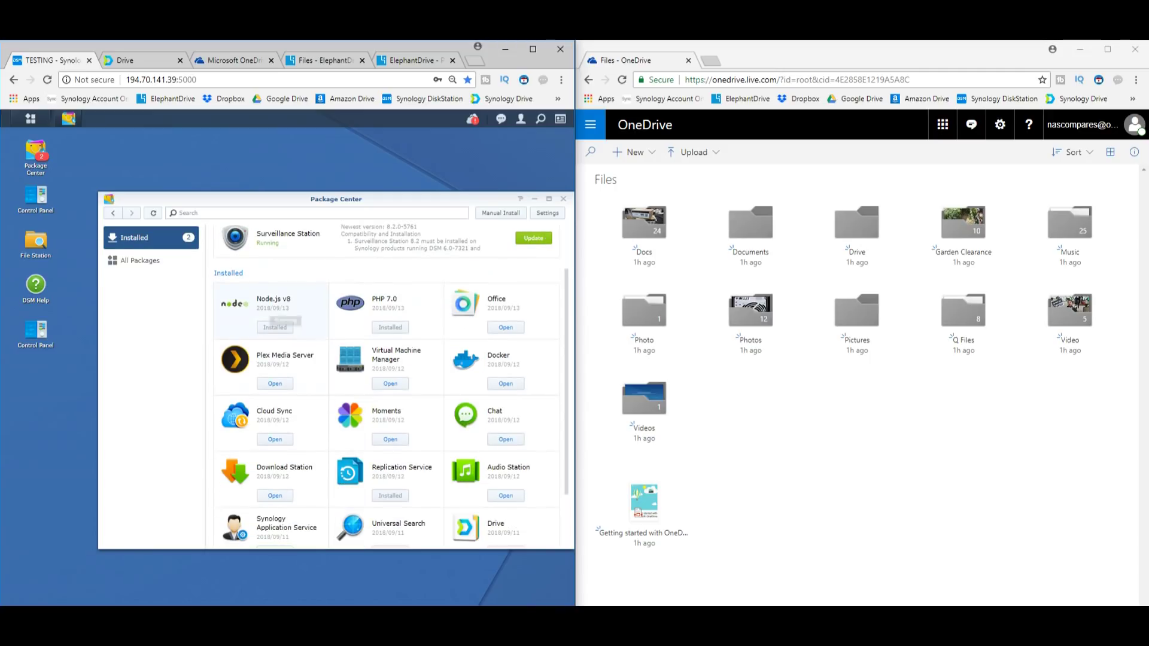
click(275, 418)
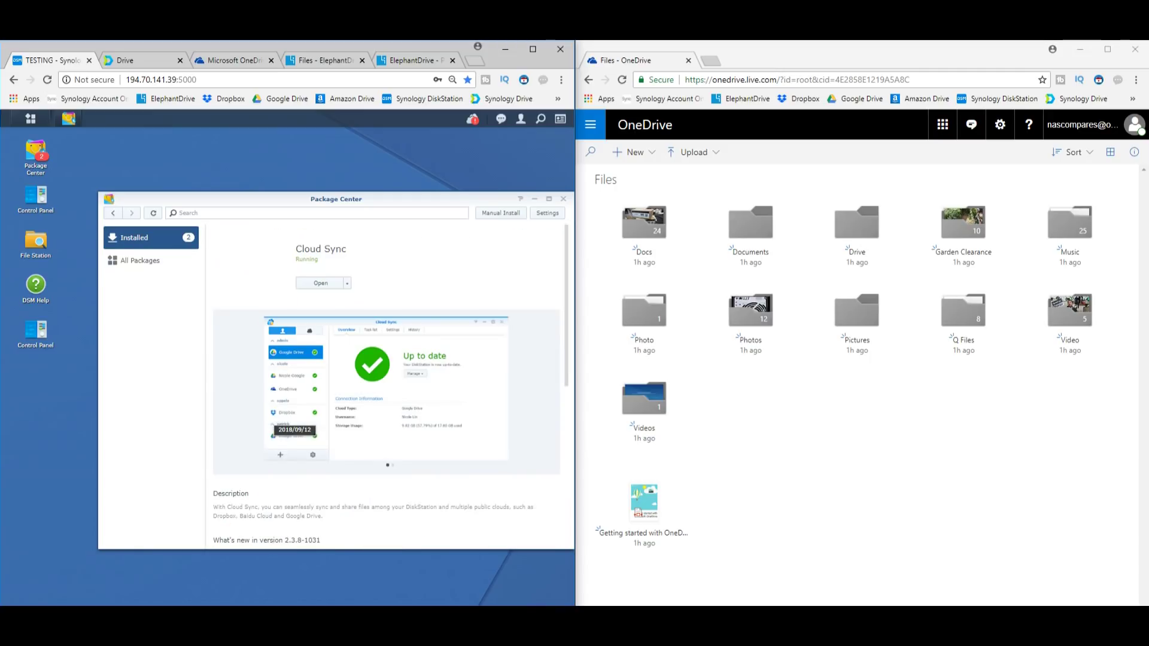
click(321, 283)
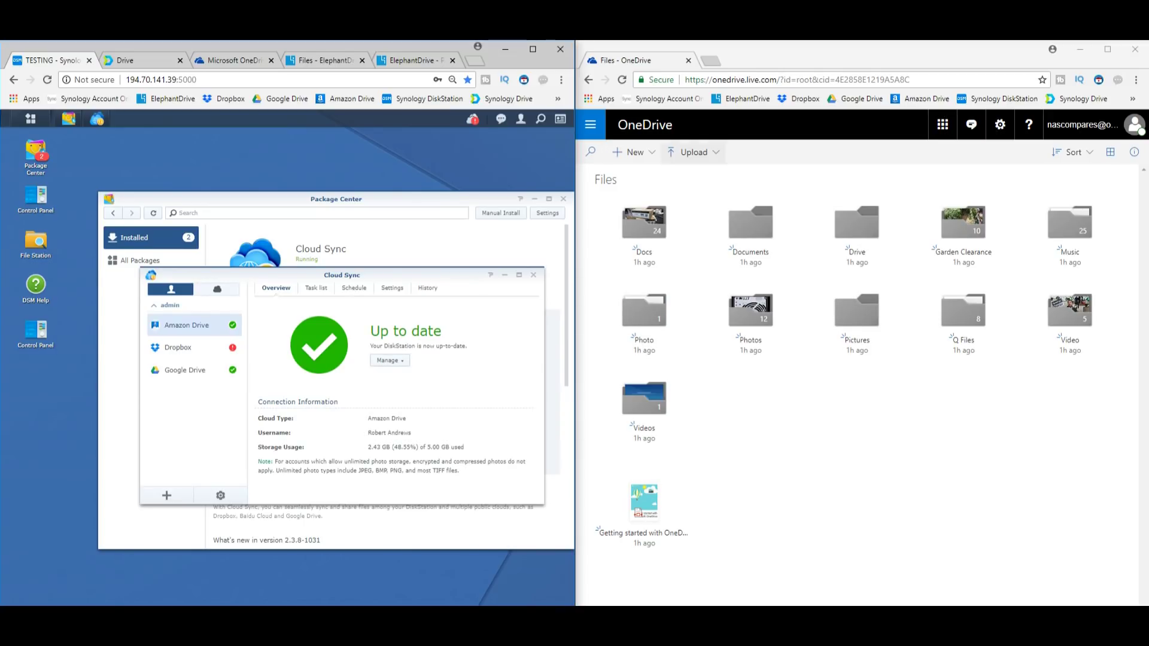
drag(1068, 428, 599, 192)
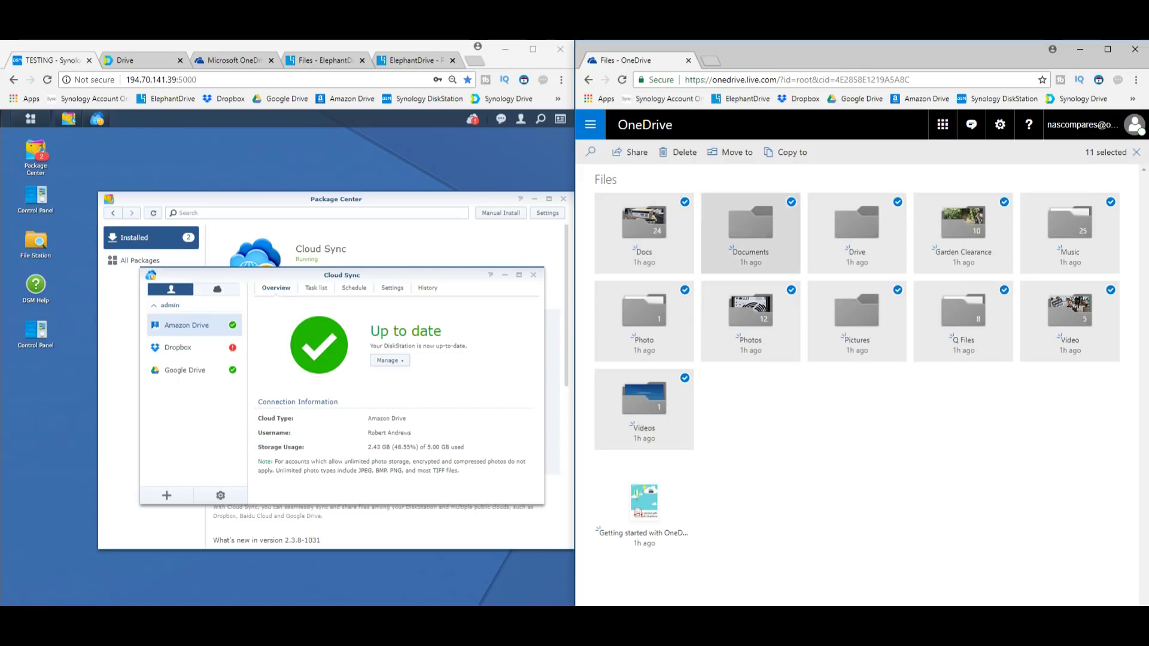
key(Escape)
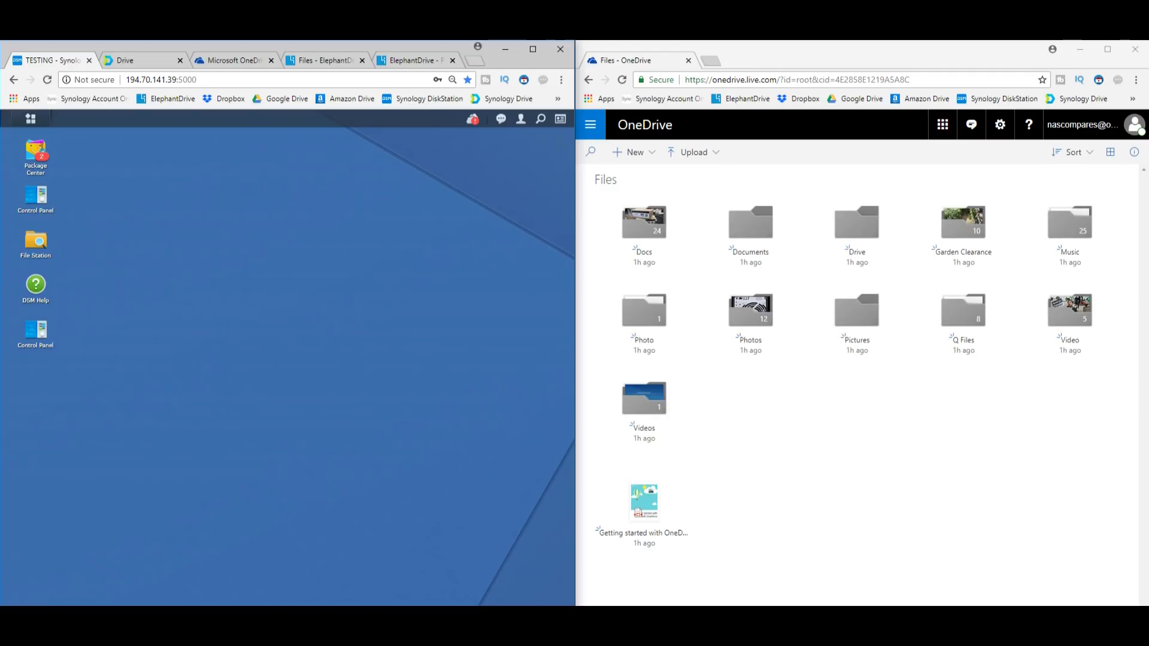
Marquee-select all 11 OneDrive folders, then return to the spreadsheet's Single Person 100GB row
drag(1071, 403, 598, 197)
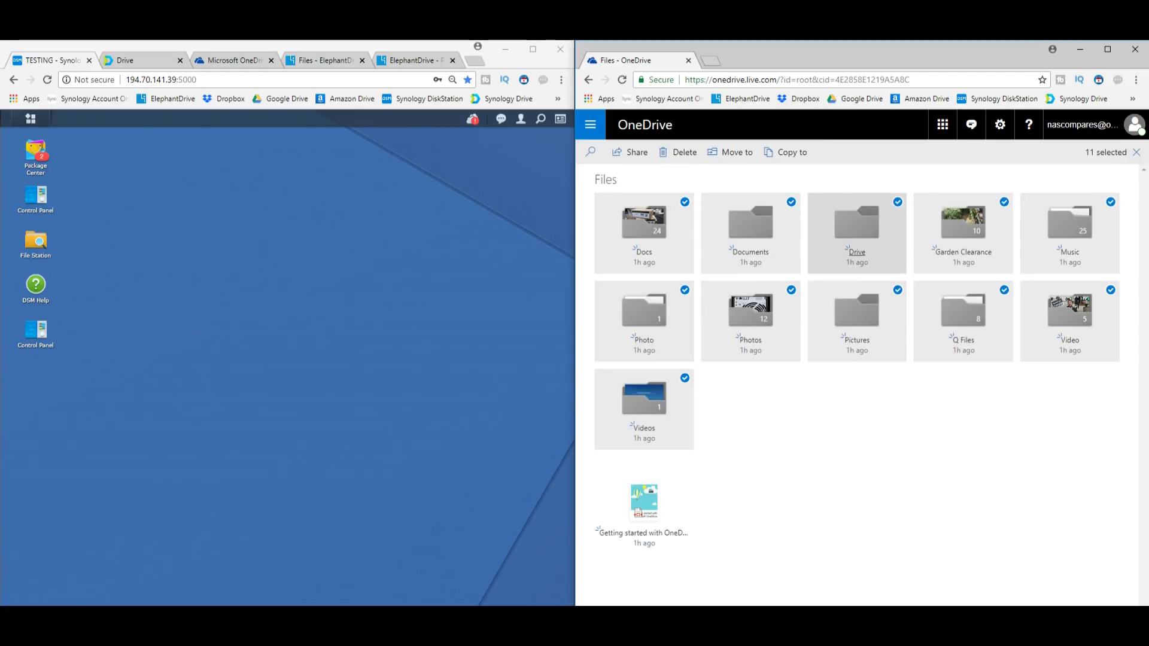
drag(1065, 429, 643, 206)
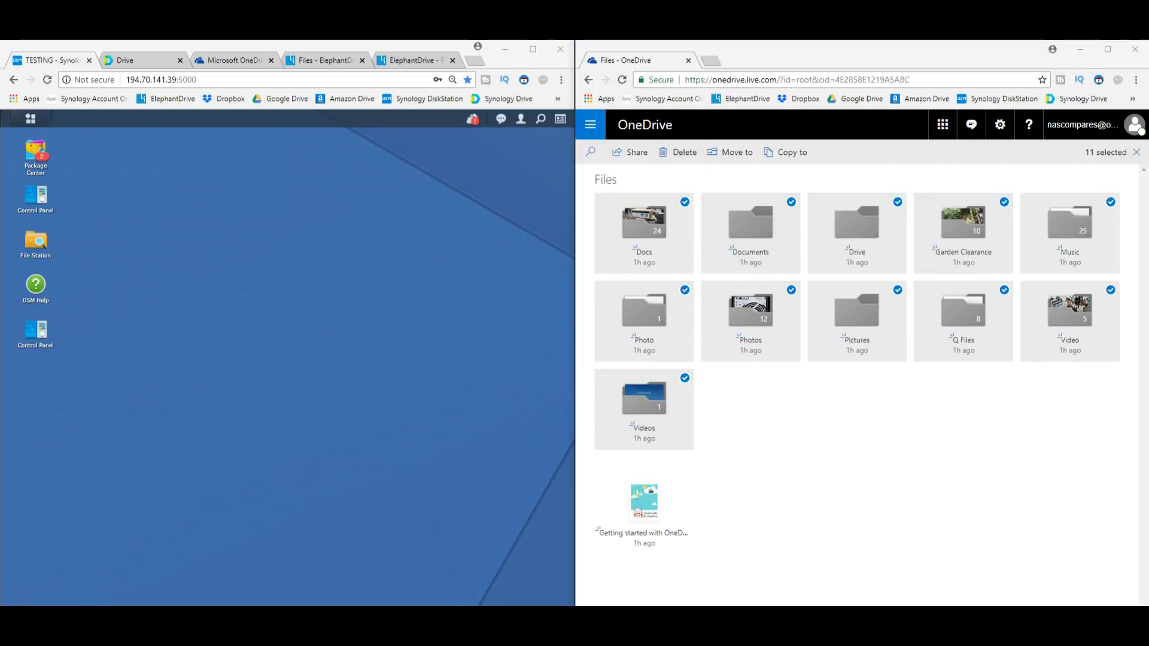
key(alt+Tab)
click(172, 517)
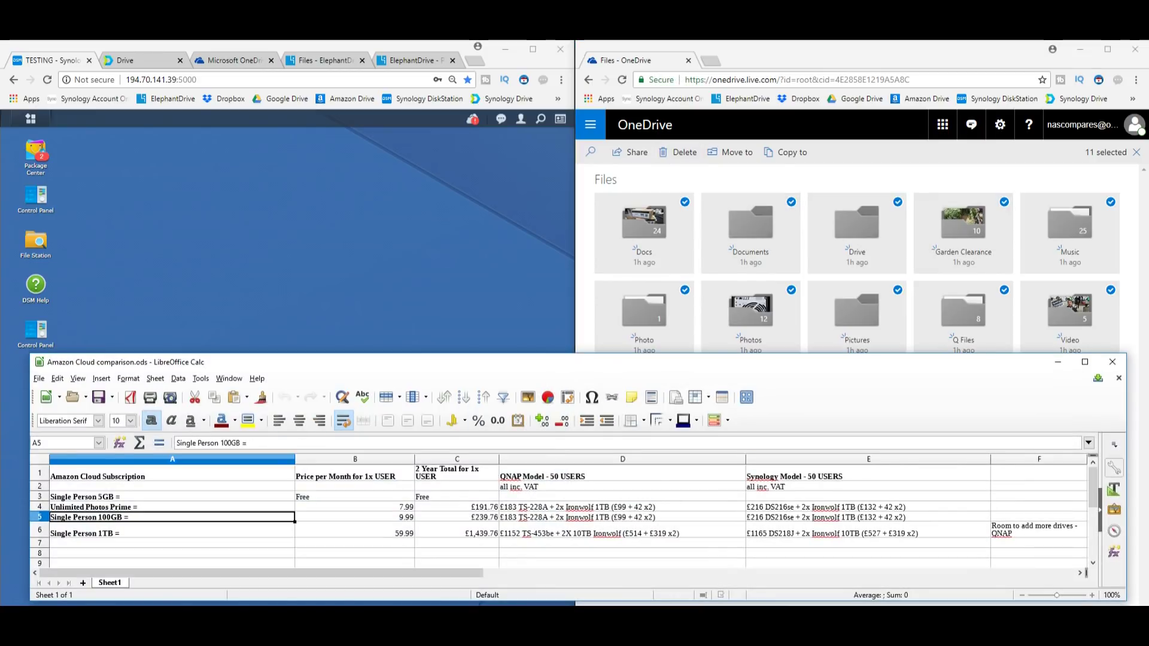
Check the 59.99 monthly price for 1TB, then close the comparison spreadsheet
click(355, 534)
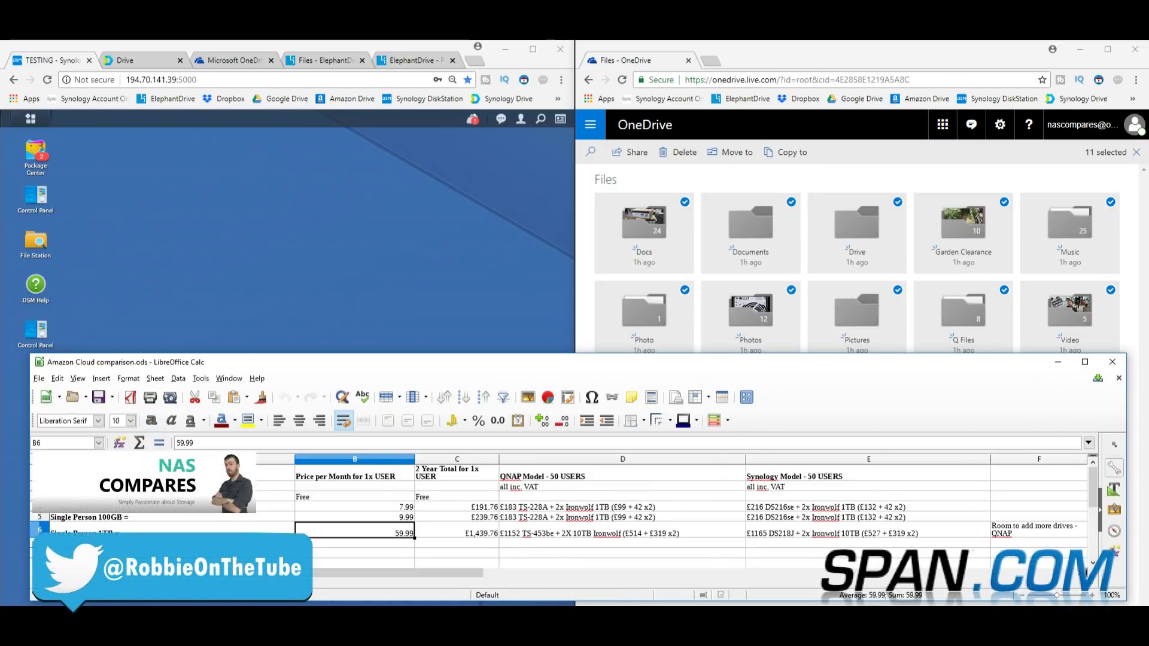
click(1112, 361)
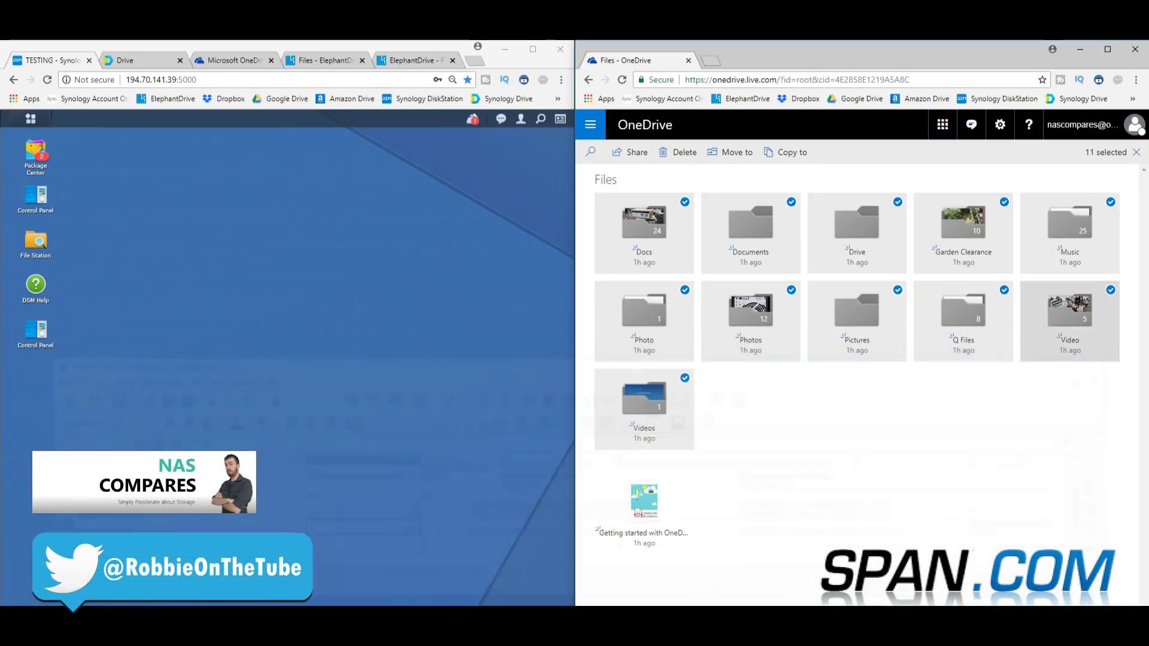